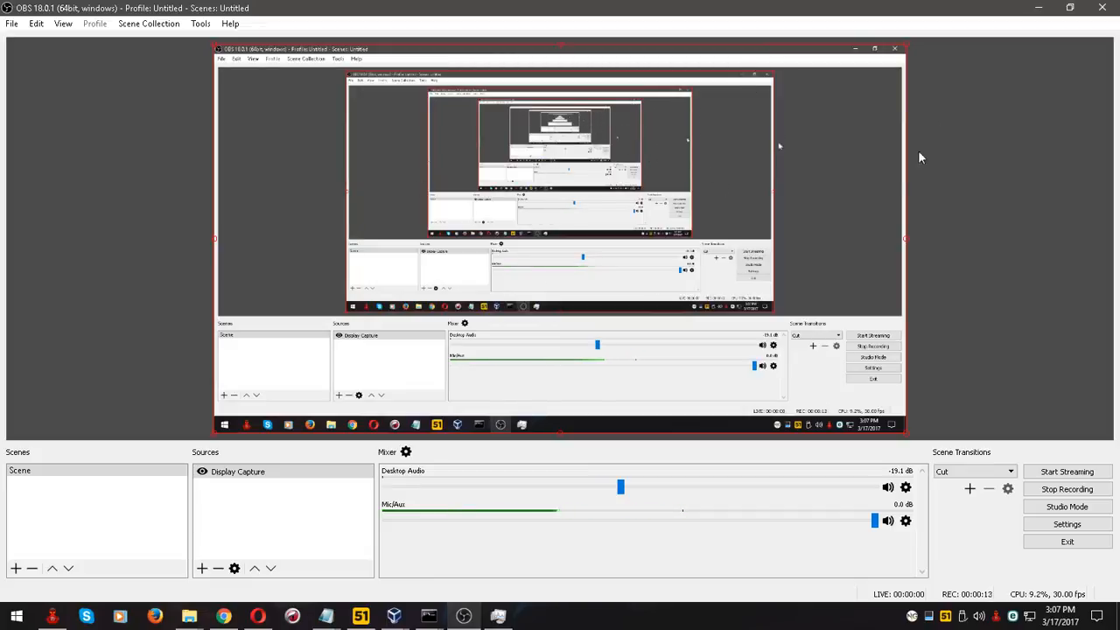
Minimize the recorder, switch to the Recording Software document in Chrome and dismiss the downloads bar
{"action": "left_click", "coordinate": [1040, 10]}
{"action": "left_click", "coordinate": [224, 616]}
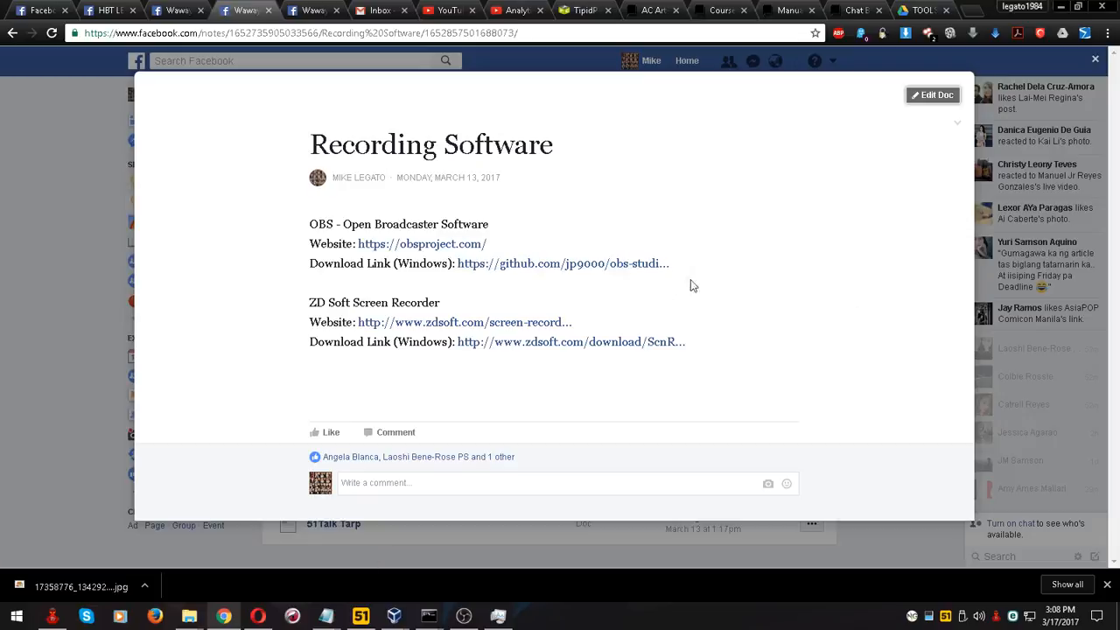
{"action": "left_click", "coordinate": [1107, 584]}
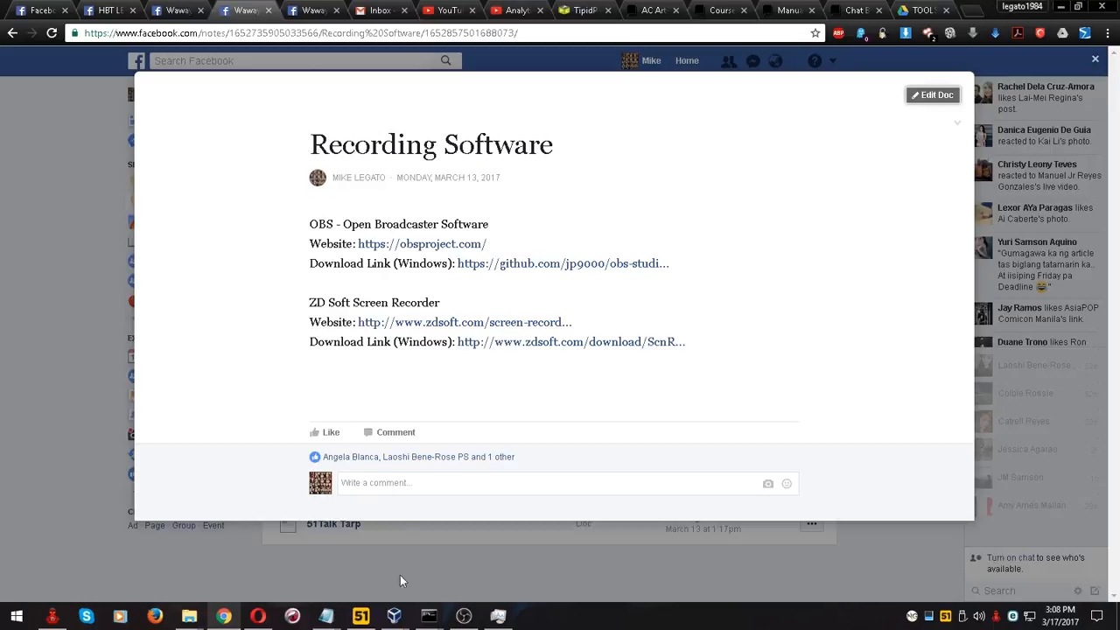
Switch to the Windows 7 64bit virtual machine and start the OBS Studio download for Windows 7+ from obsproject.com
{"action": "mouse_move", "coordinate": [394, 616]}
{"action": "left_click", "coordinate": [368, 575]}
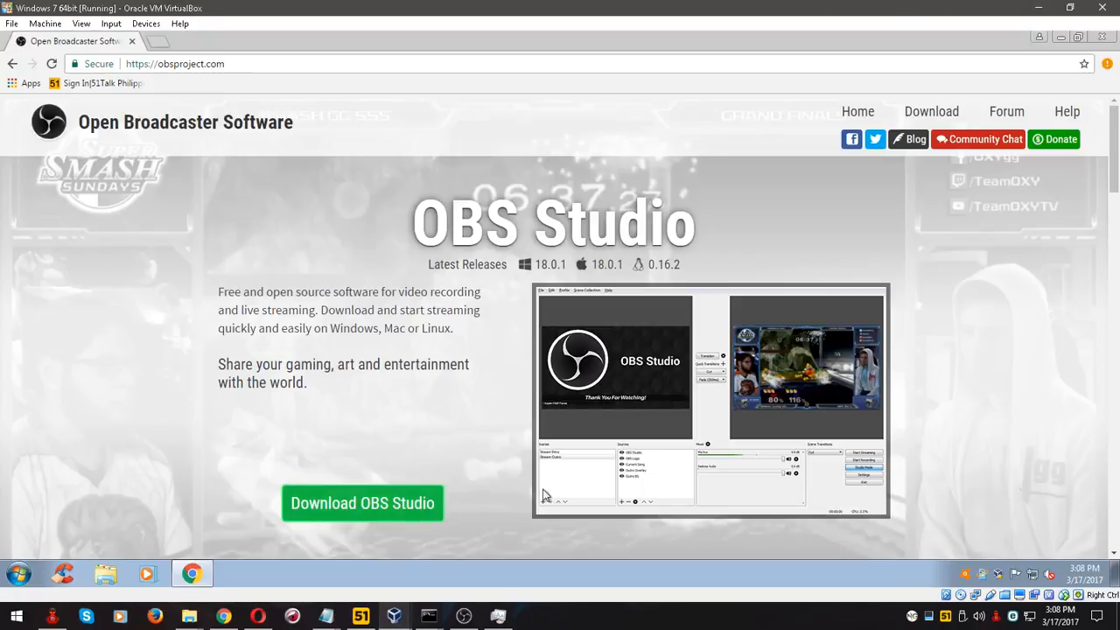
{"action": "left_click", "coordinate": [368, 508]}
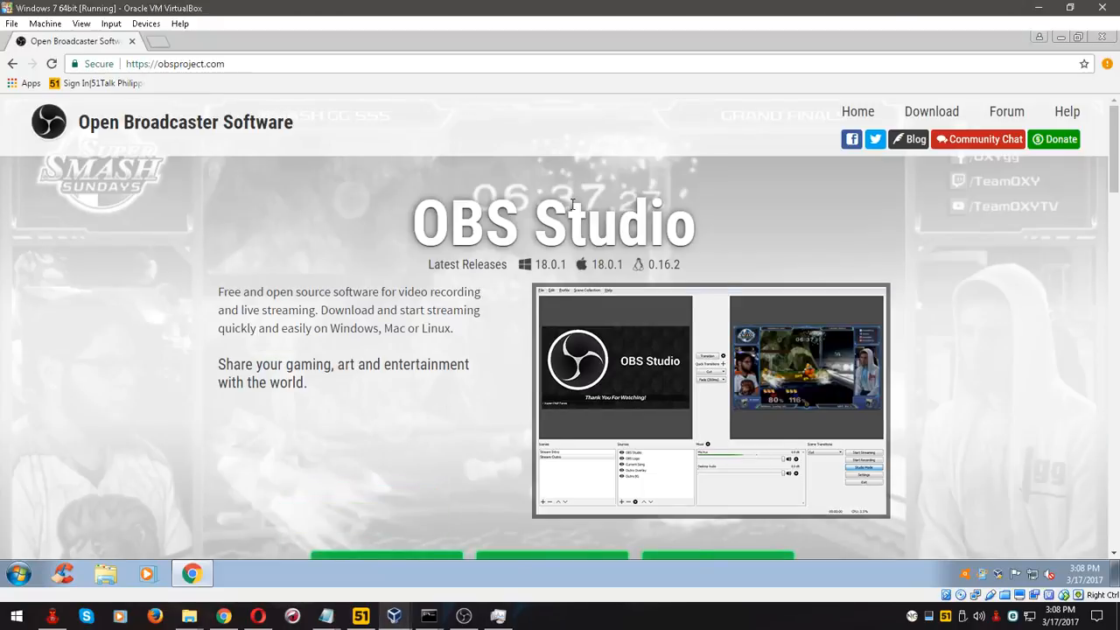
{"action": "scroll", "coordinate": [573, 236], "scroll_direction": "down", "scroll_amount": 3}
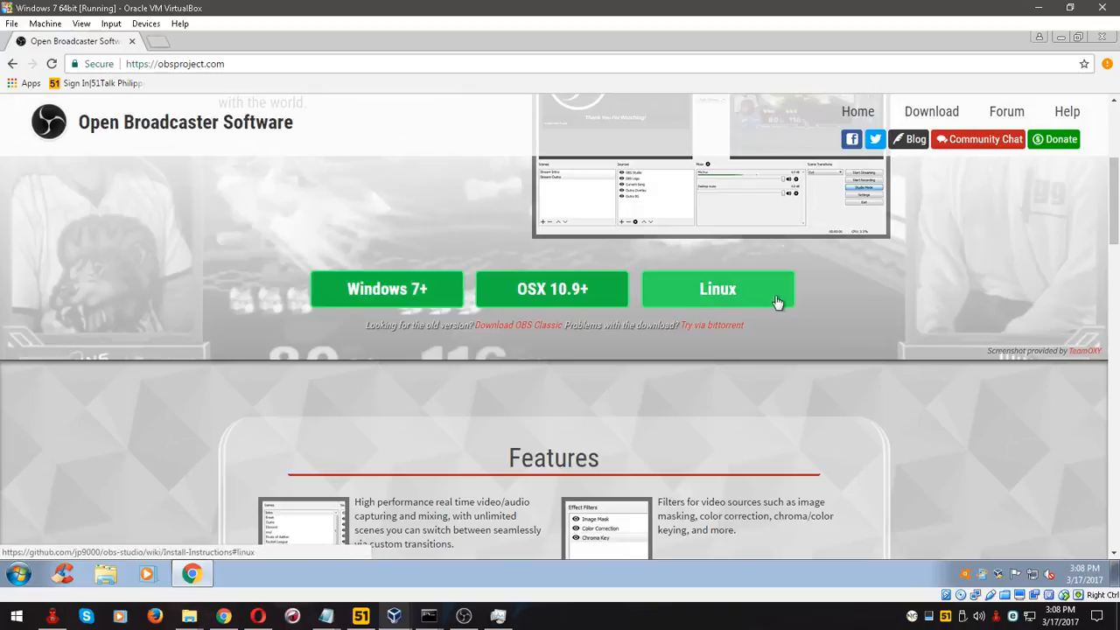
{"action": "left_click", "coordinate": [378, 298]}
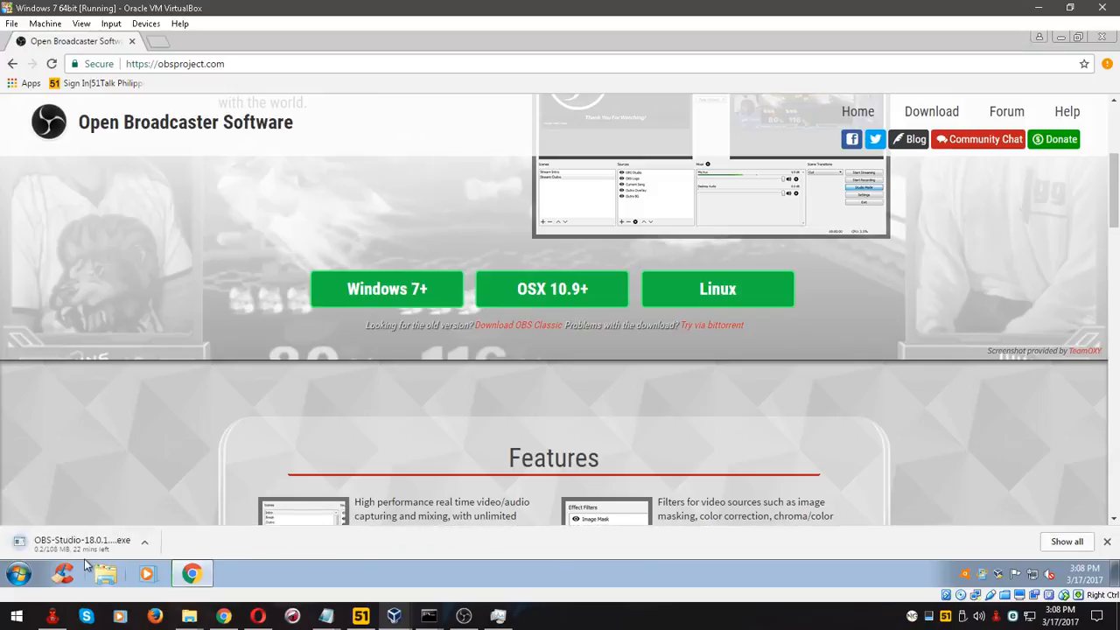
Cancel the OBS Studio download and clear the browser's downloads list, leaving the Downloads page closed
{"action": "left_click", "coordinate": [144, 542]}
{"action": "left_click", "coordinate": [160, 520]}
{"action": "left_click", "coordinate": [1081, 544]}
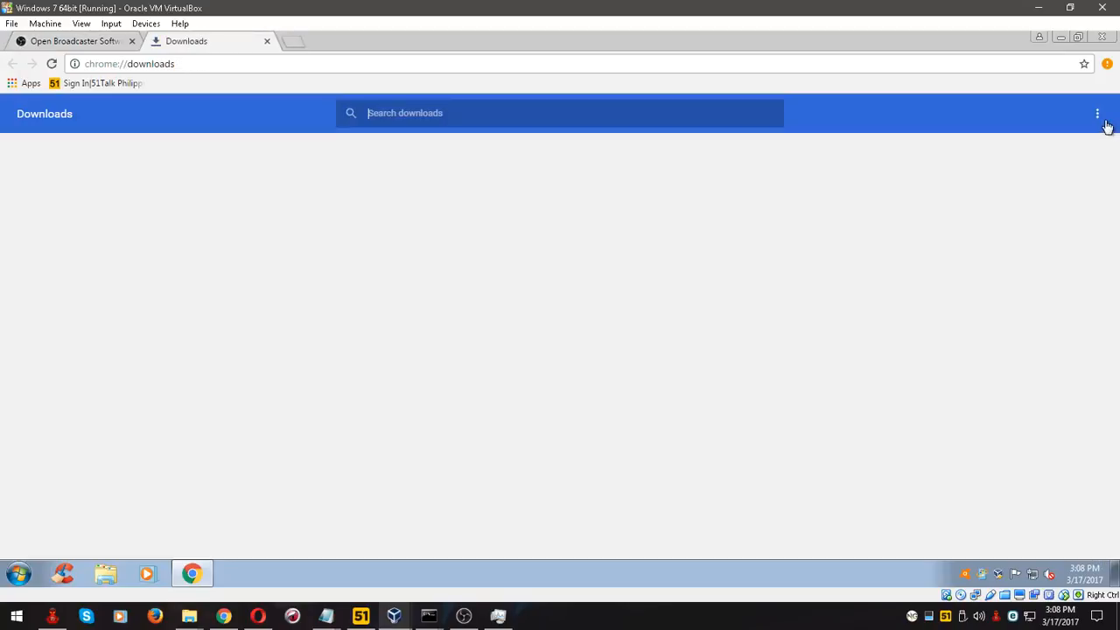
{"action": "left_click", "coordinate": [1097, 114]}
{"action": "left_click", "coordinate": [1076, 122]}
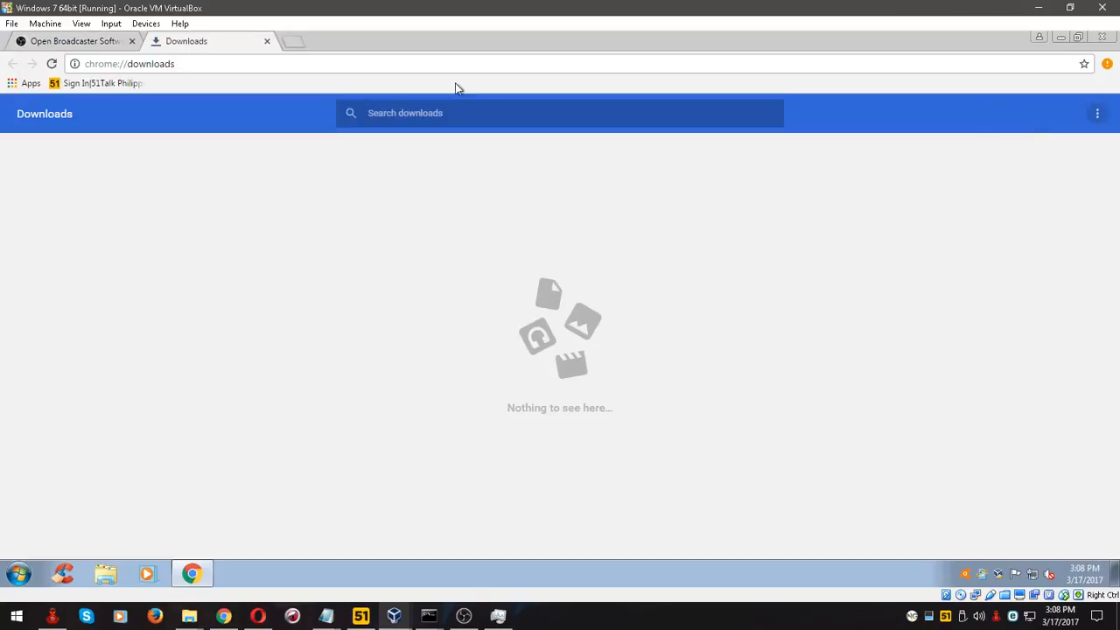
{"action": "left_click", "coordinate": [267, 41]}
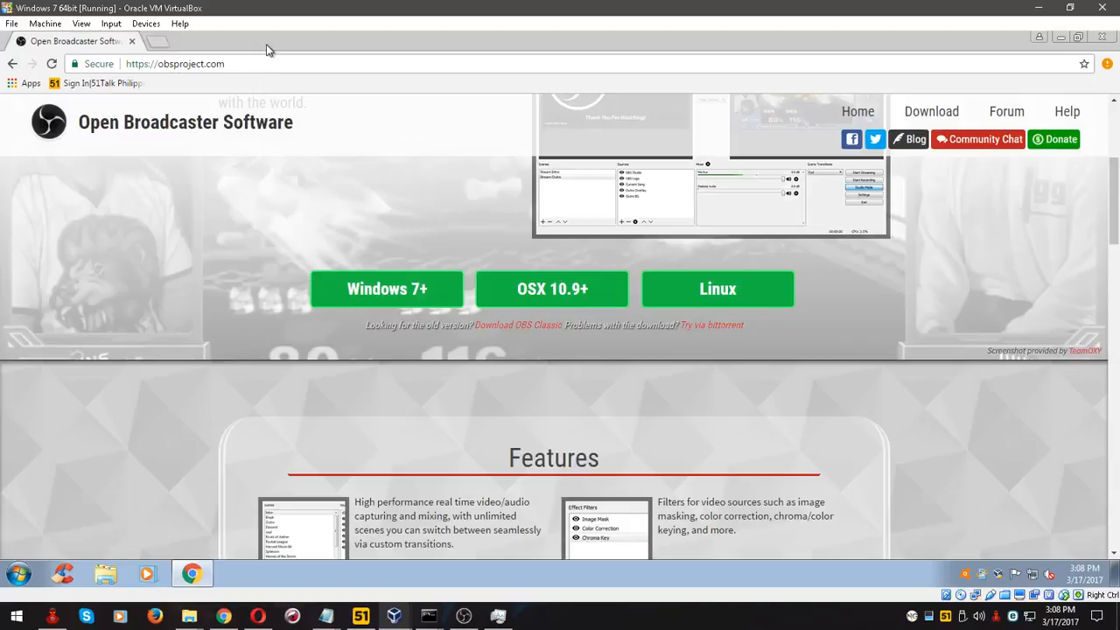
Minimize the browser and launch OBS-Studio-18.0.1-Full-Installer from the Downloads folder in the file explorer
{"action": "left_click", "coordinate": [1059, 37]}
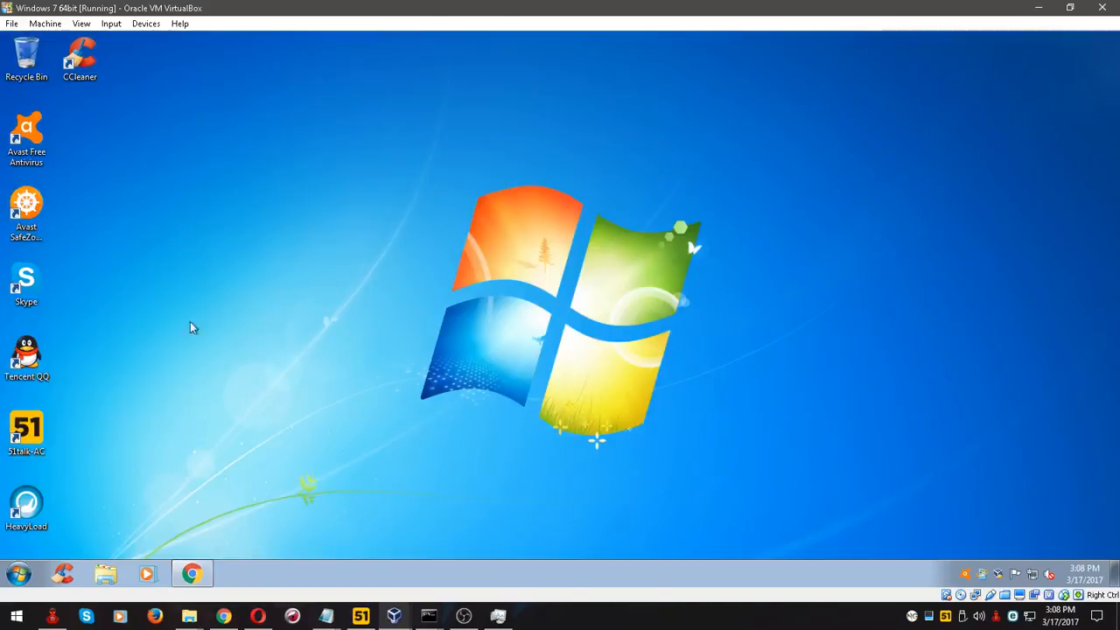
{"action": "left_click", "coordinate": [105, 574]}
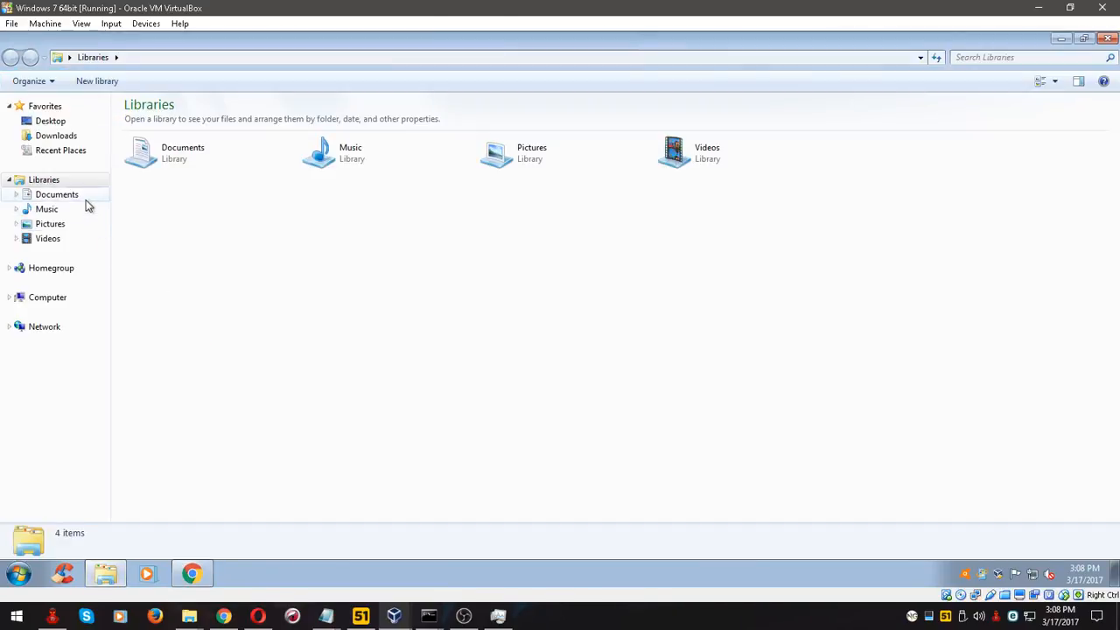
{"action": "left_click", "coordinate": [56, 137]}
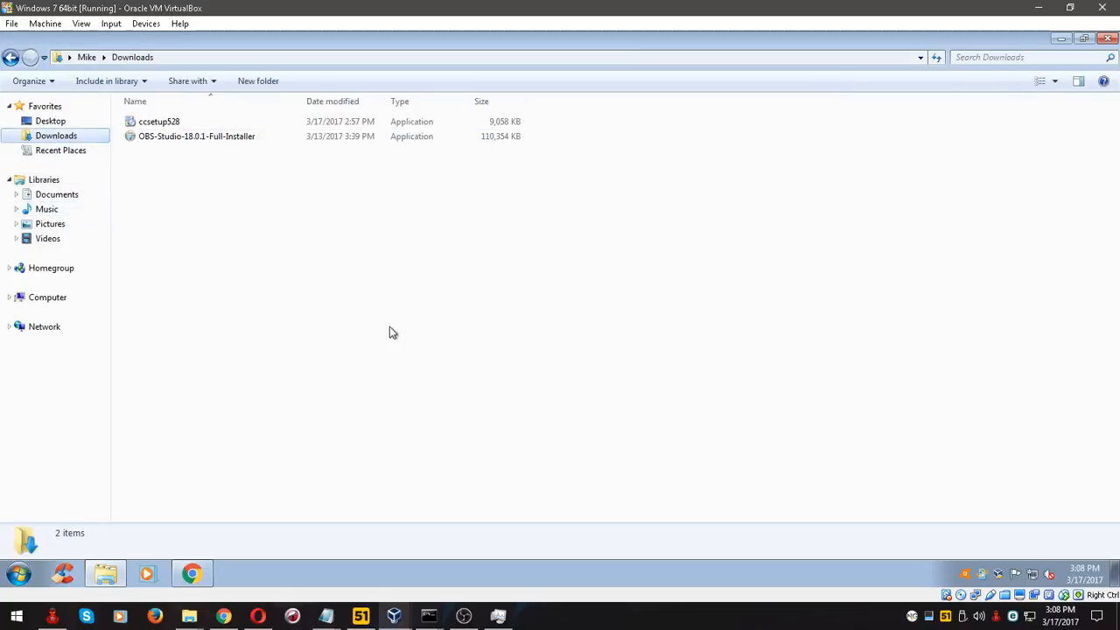
{"action": "left_click", "coordinate": [192, 139]}
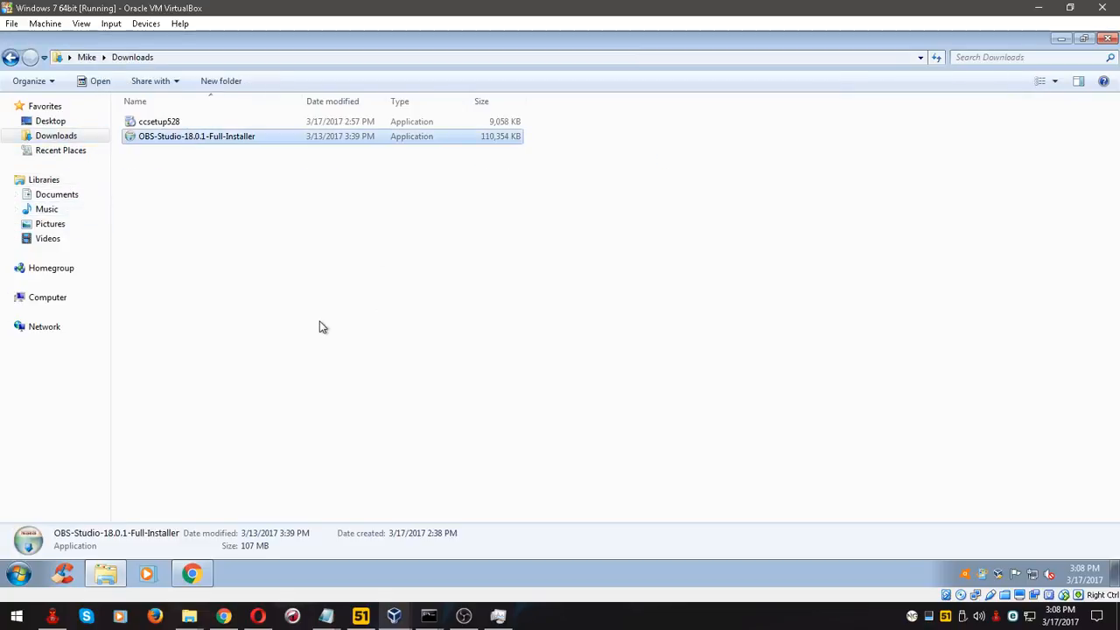
{"action": "double_click", "coordinate": [192, 139]}
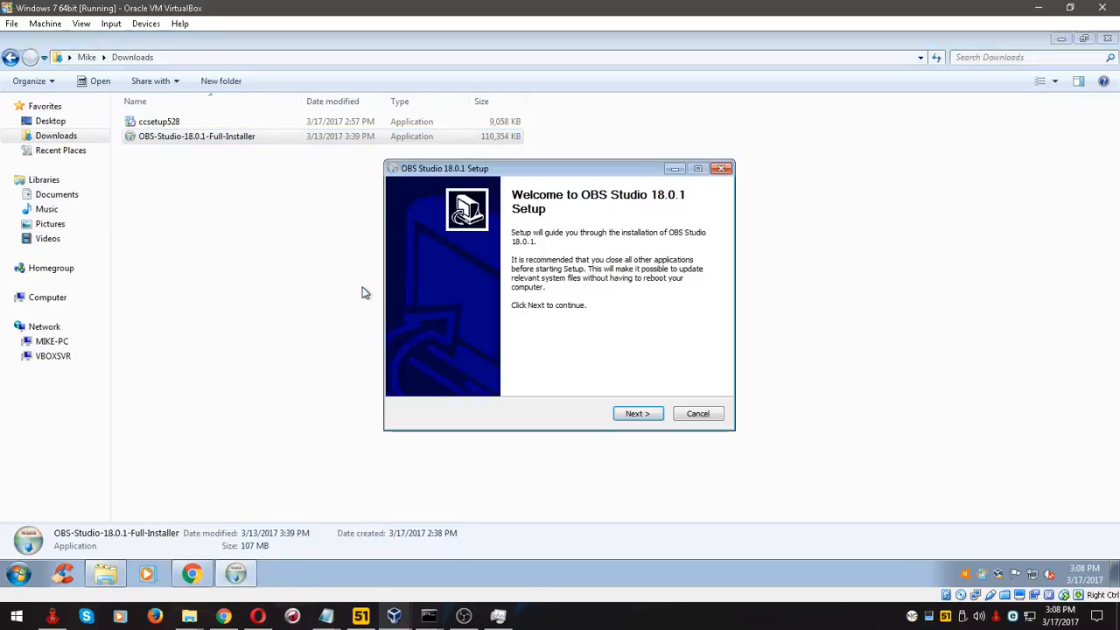
Continue the OBS Studio setup, accept downloading the missing runtime components, and open the file choices for the Visual C++ 2013 redistributable
{"action": "left_click", "coordinate": [638, 413]}
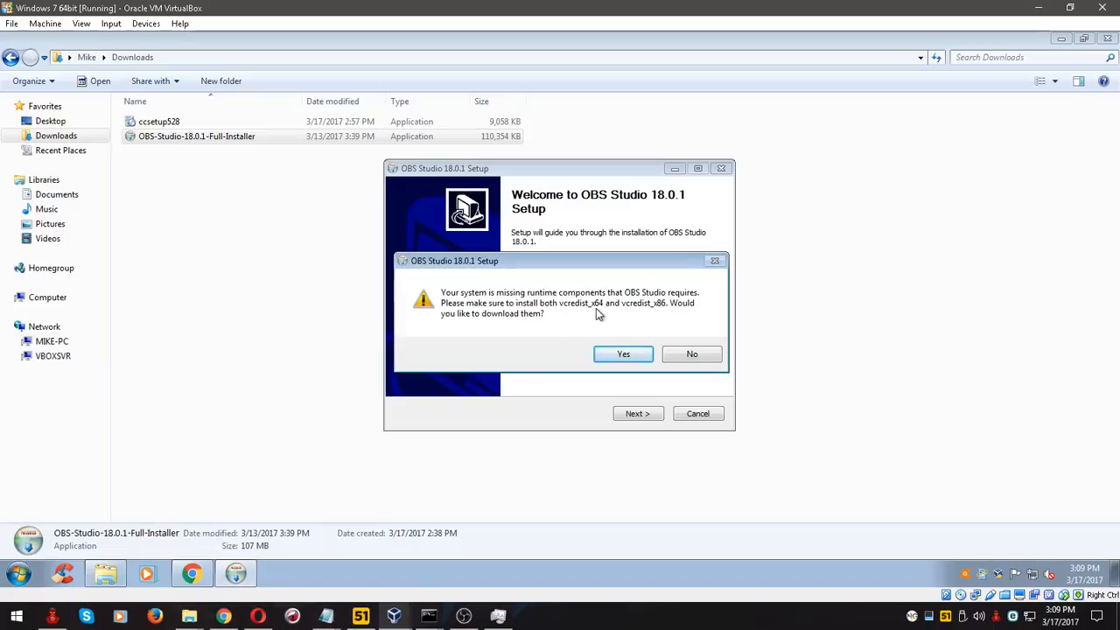
{"action": "left_click", "coordinate": [623, 350]}
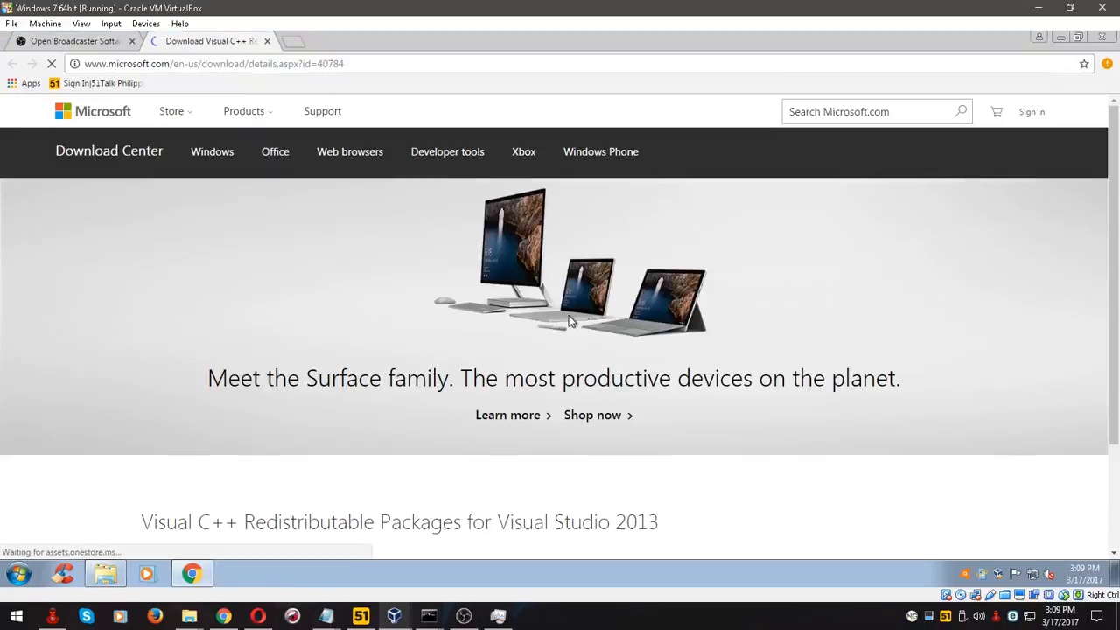
{"action": "scroll", "coordinate": [568, 321], "scroll_direction": "down", "scroll_amount": 3}
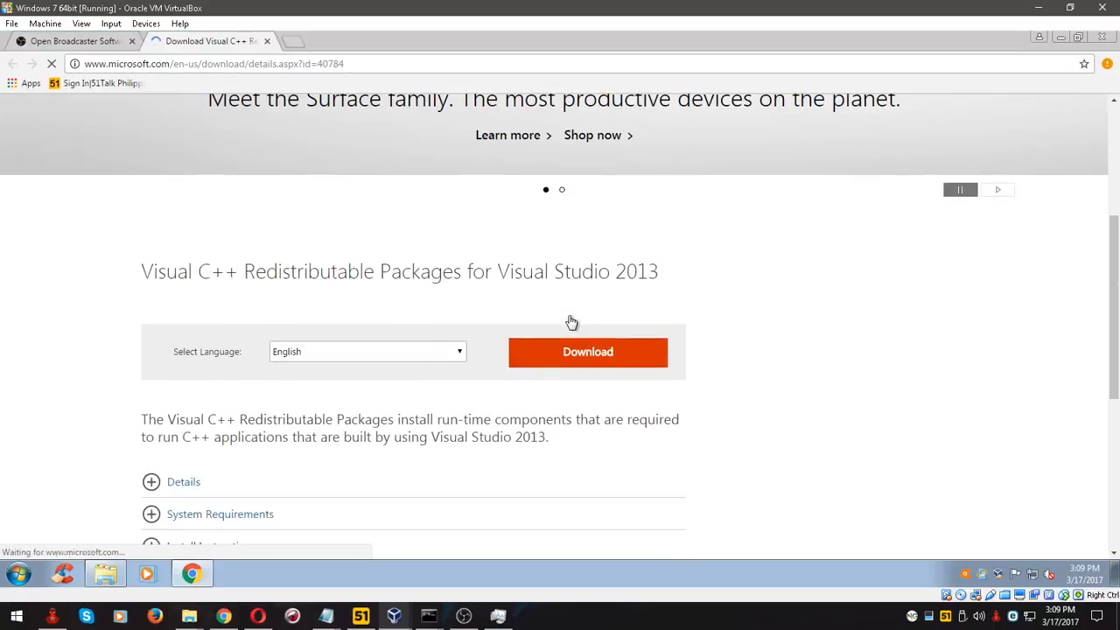
{"action": "scroll", "coordinate": [570, 322], "scroll_direction": "down", "scroll_amount": 1}
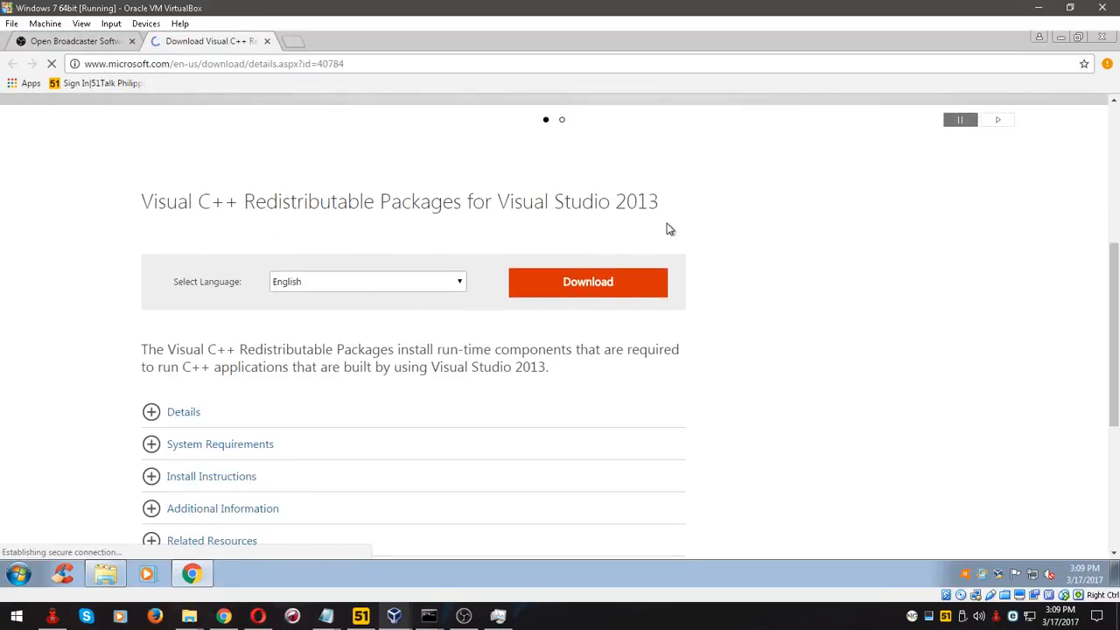
{"action": "left_click", "coordinate": [600, 283]}
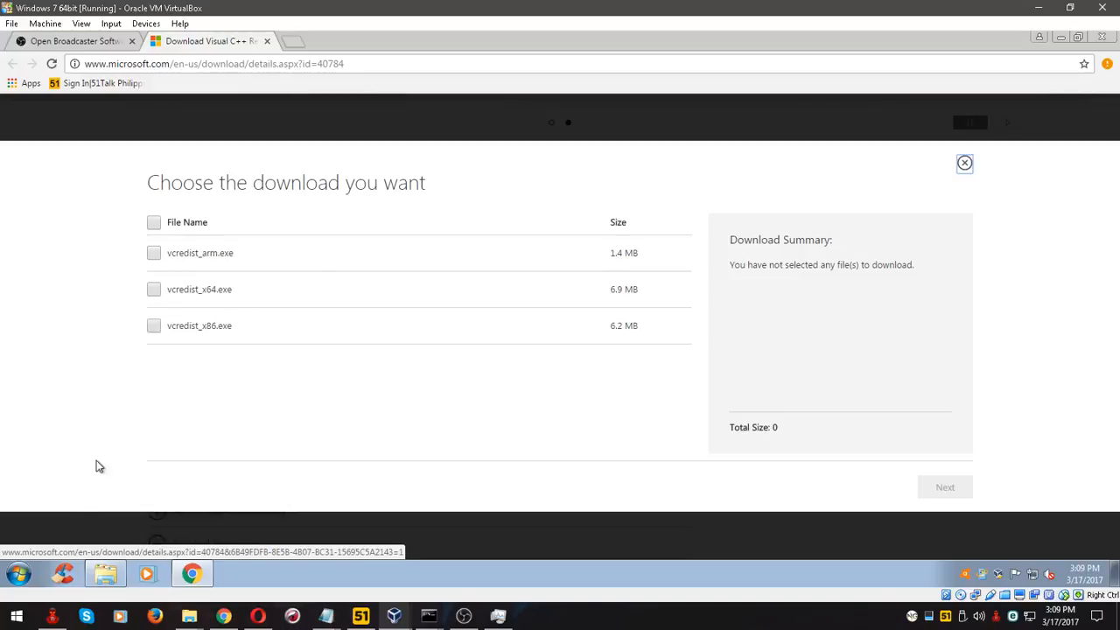
Check the Windows 7 machine's system type in the Computer properties, then minimize that window
{"action": "left_click", "coordinate": [20, 573]}
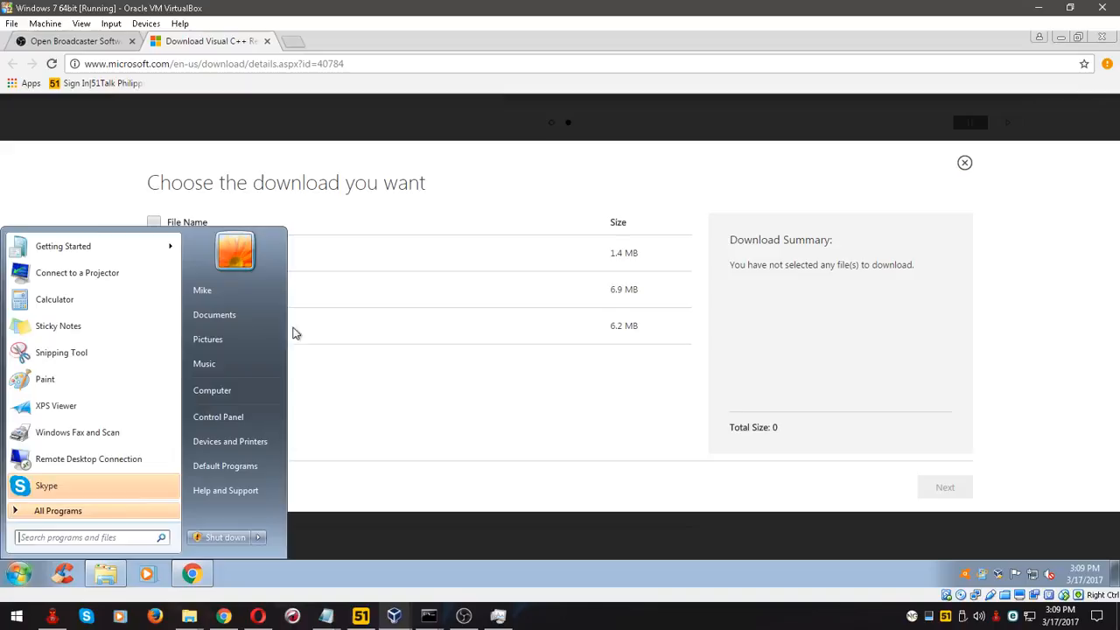
{"action": "right_click", "coordinate": [248, 392]}
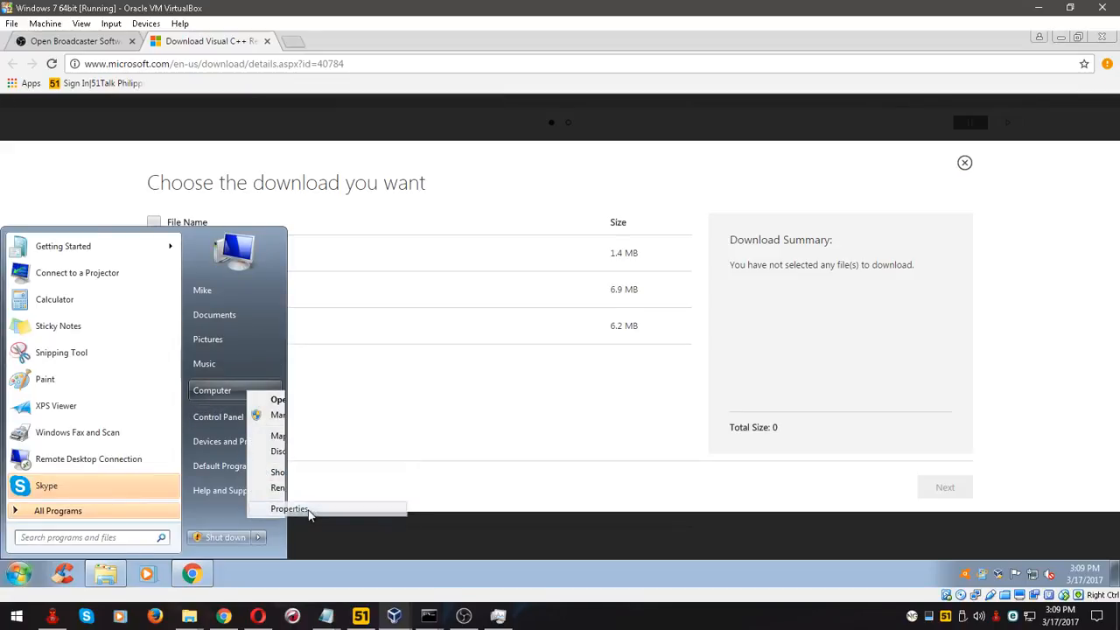
{"action": "left_click", "coordinate": [306, 511]}
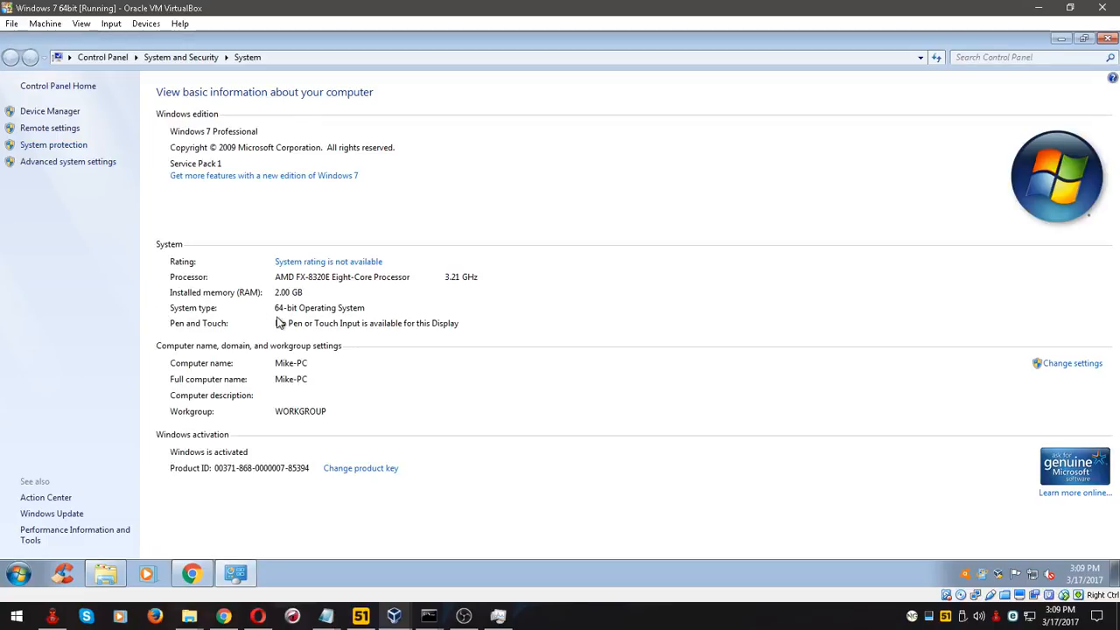
{"action": "left_click", "coordinate": [1059, 40]}
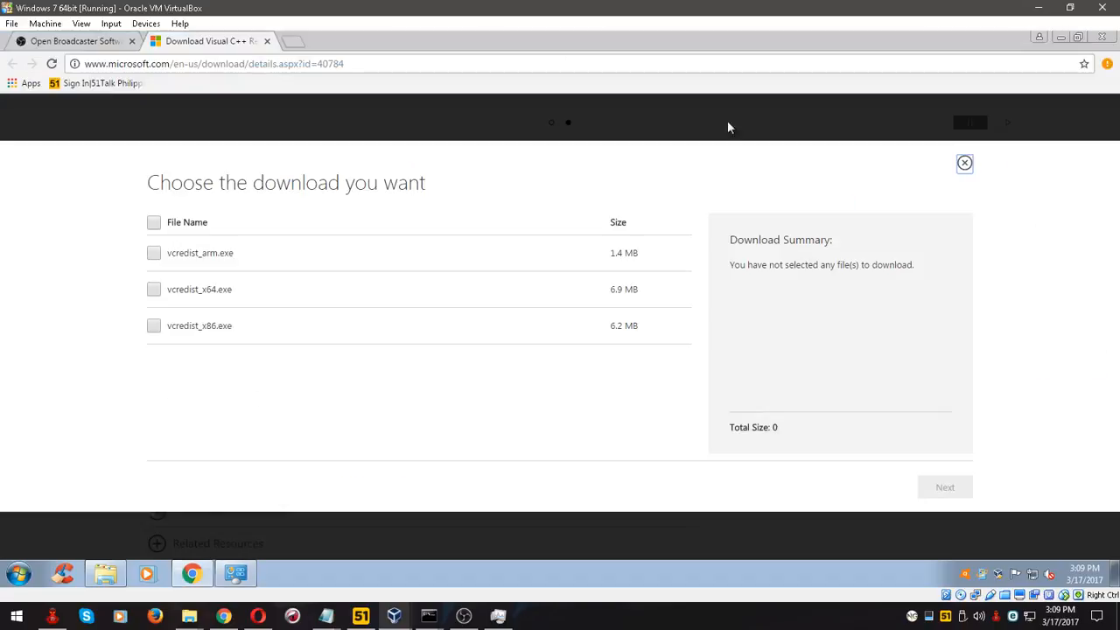
Download vcredist_x64.exe and run it to repair the Microsoft Visual C++ 2013 Redistributable (x64)
{"action": "left_click", "coordinate": [154, 289]}
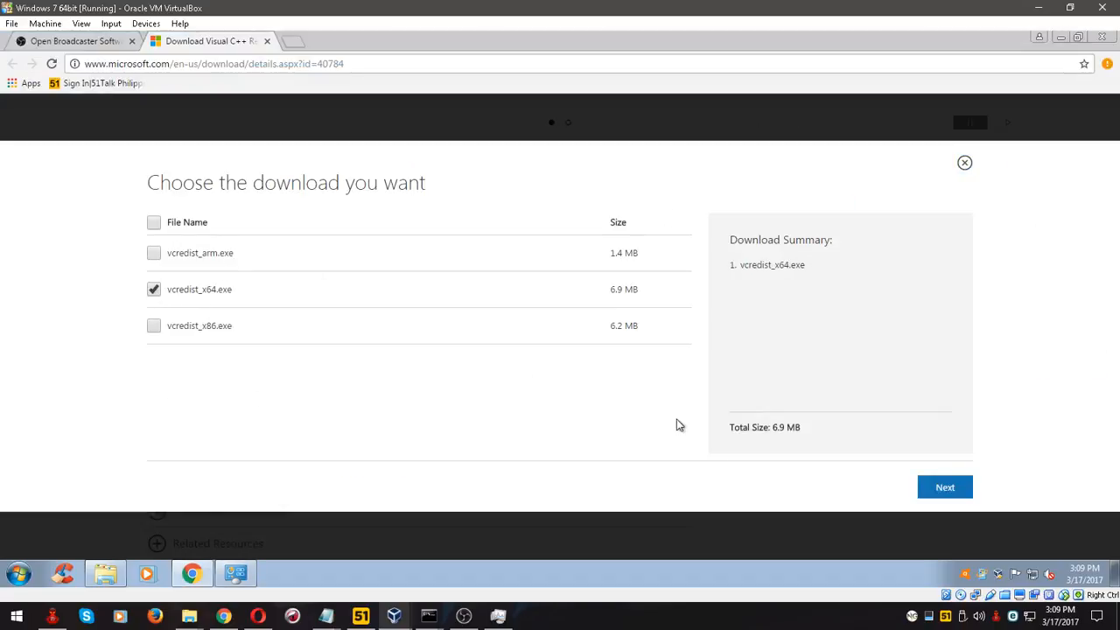
{"action": "left_click", "coordinate": [935, 487]}
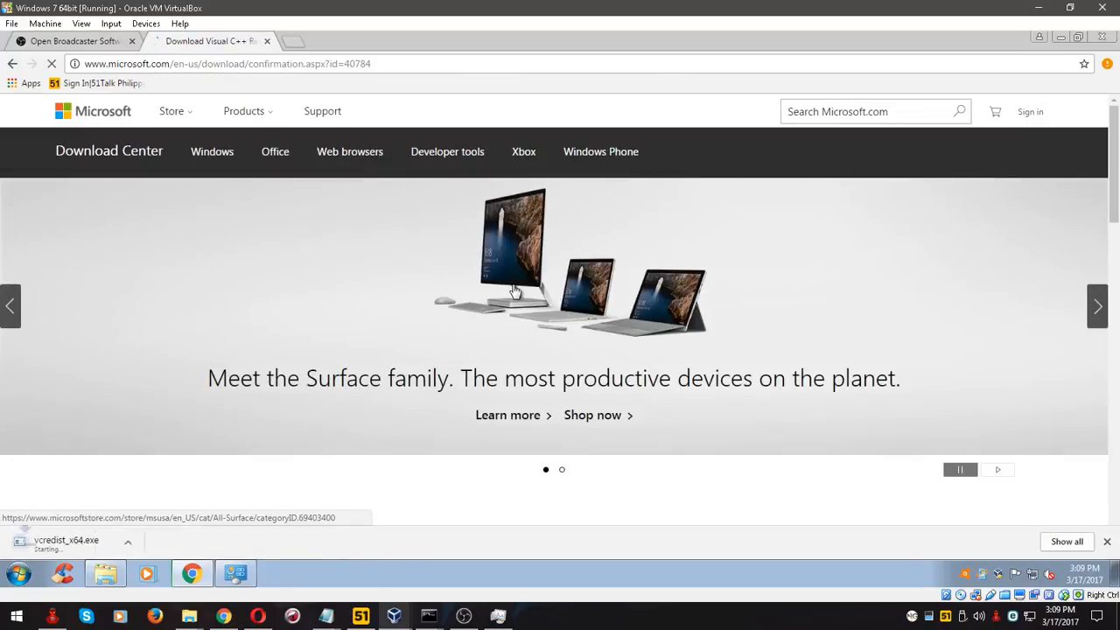
{"action": "left_click", "coordinate": [103, 548]}
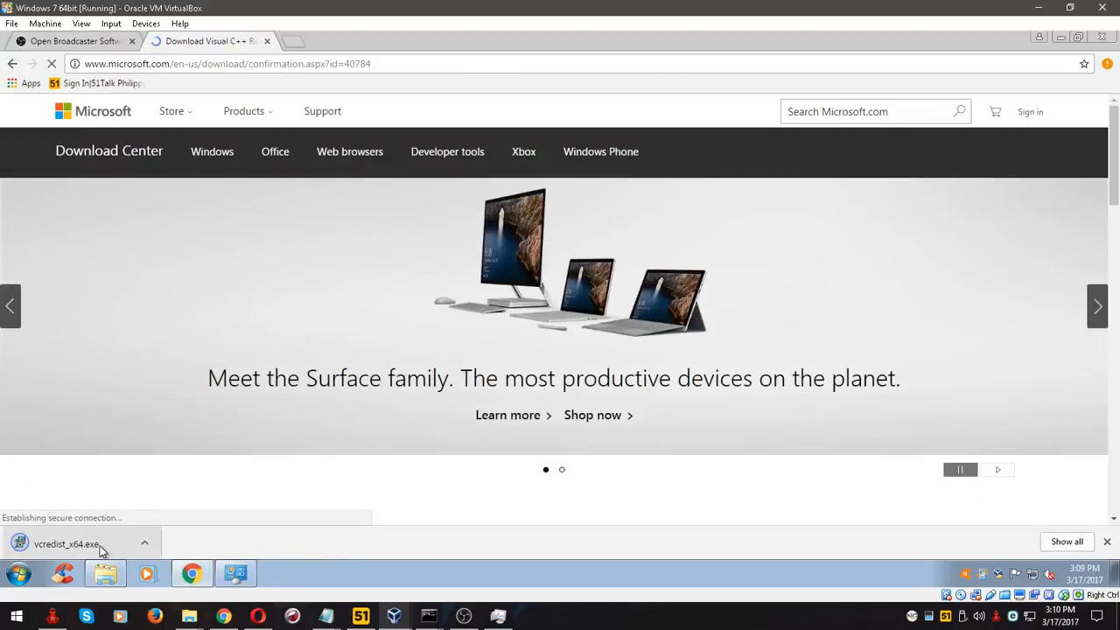
{"action": "left_click", "coordinate": [591, 315]}
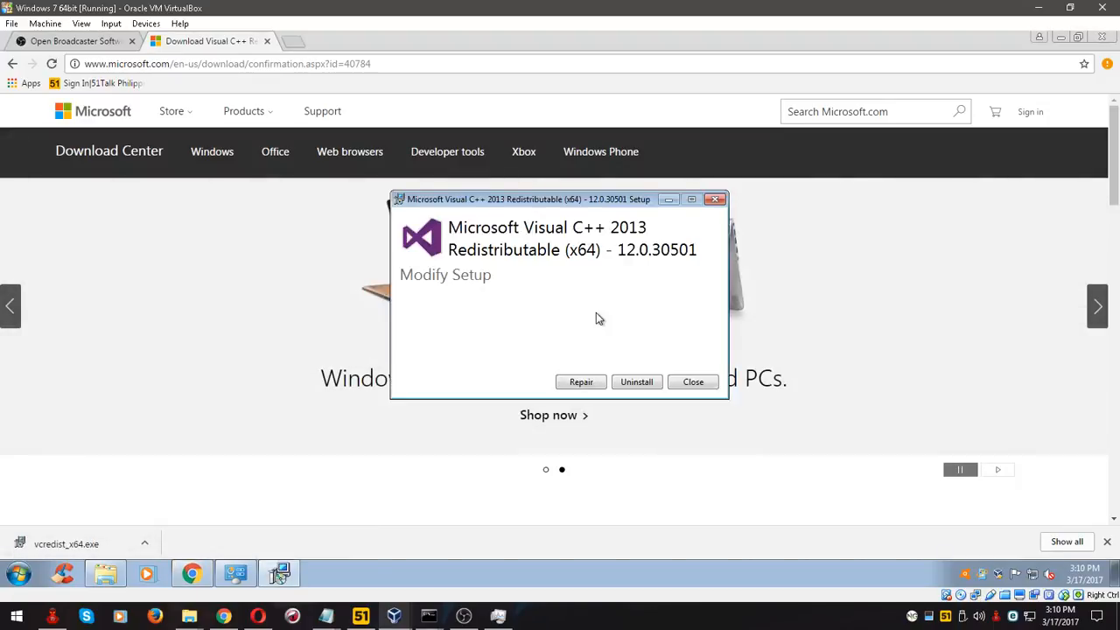
{"action": "left_click", "coordinate": [581, 382]}
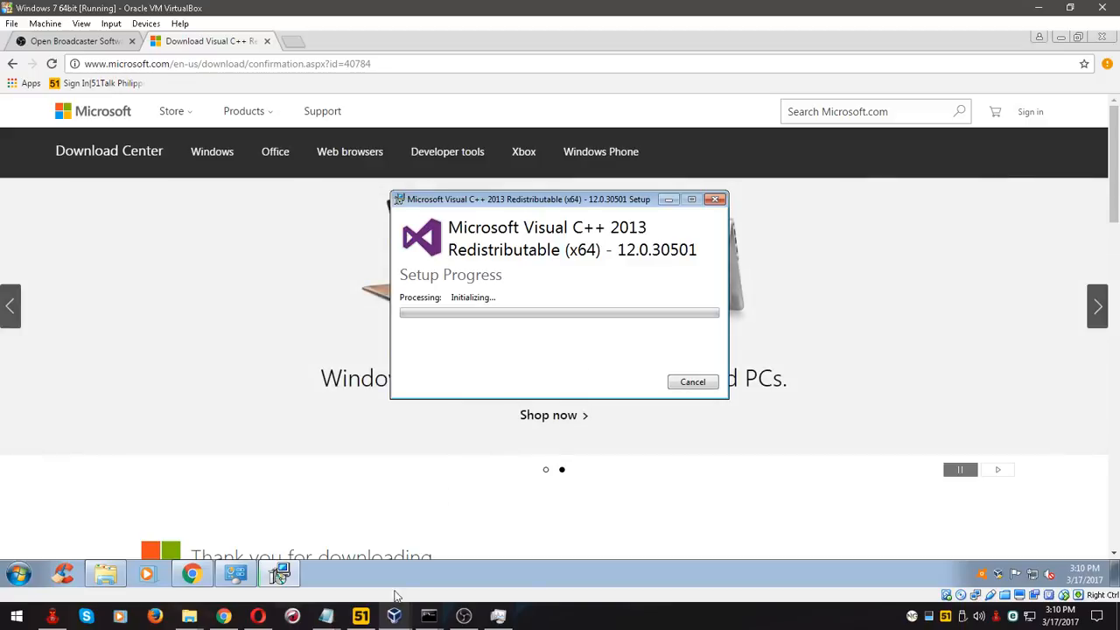
Switch to the Windows 8.1 64bit virtual machine and open its System information to check the system type
{"action": "mouse_move", "coordinate": [394, 612]}
{"action": "left_click", "coordinate": [547, 550]}
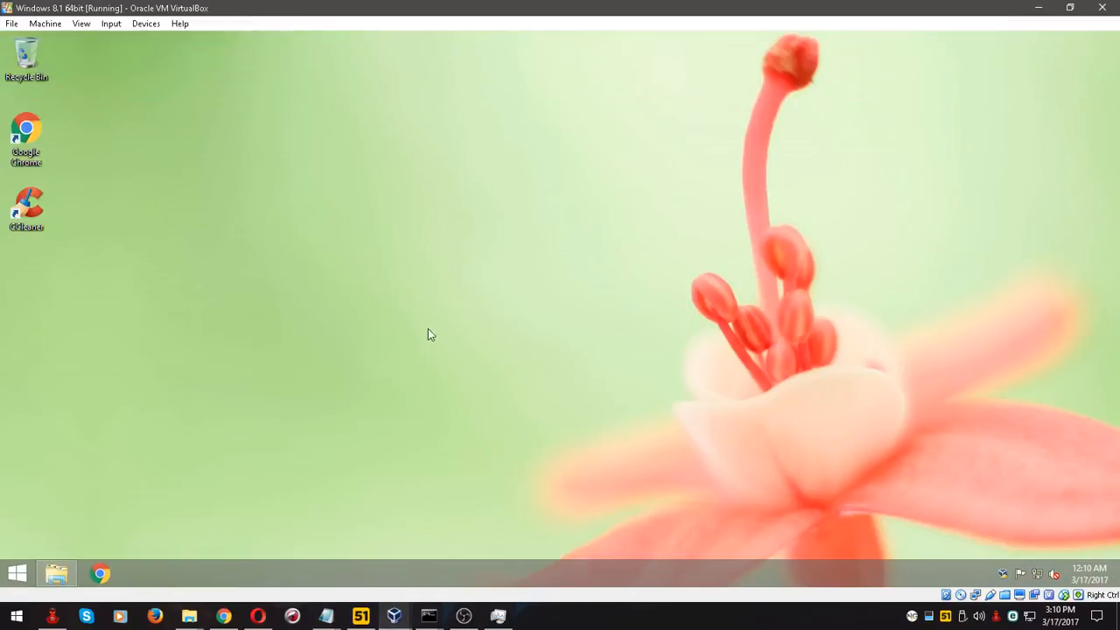
{"action": "right_click", "coordinate": [17, 574]}
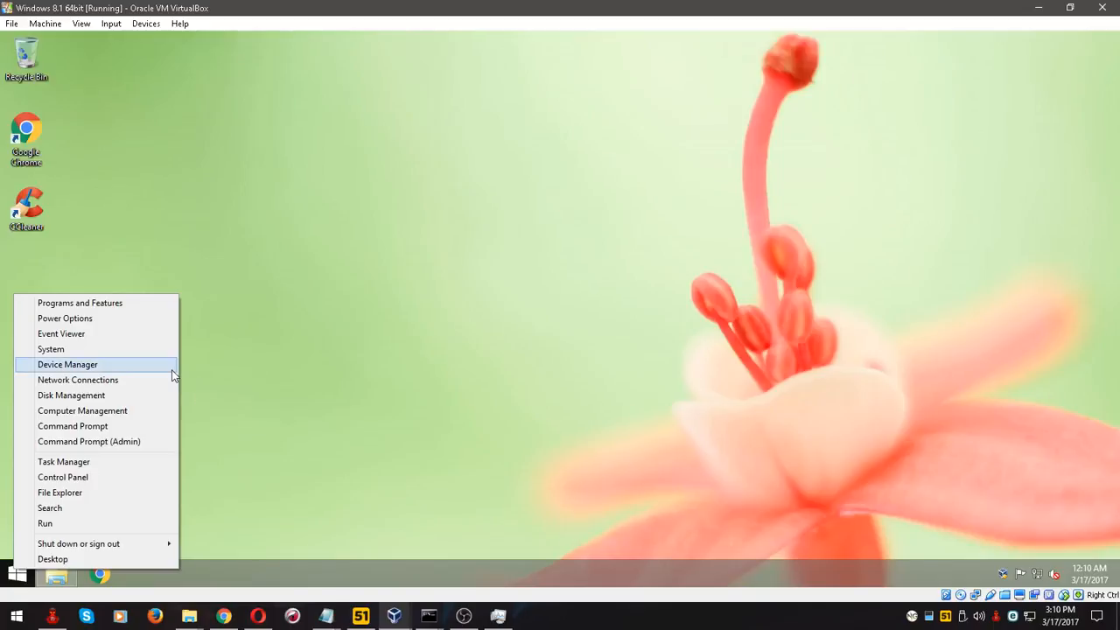
{"action": "left_click", "coordinate": [108, 350]}
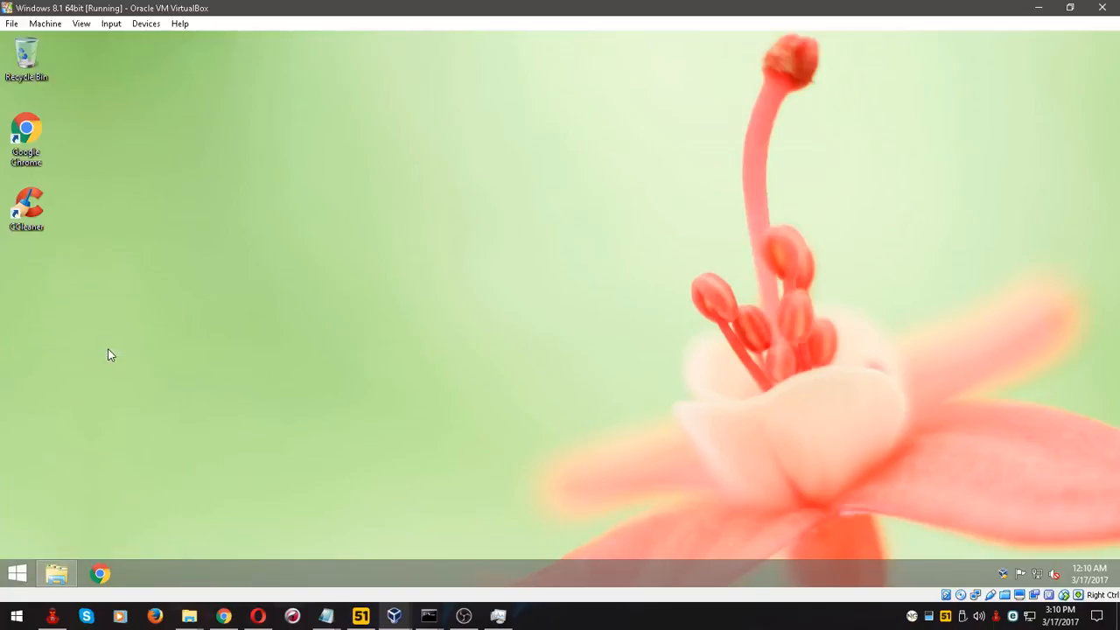
{"action": "right_click", "coordinate": [17, 573]}
{"action": "left_click", "coordinate": [554, 407]}
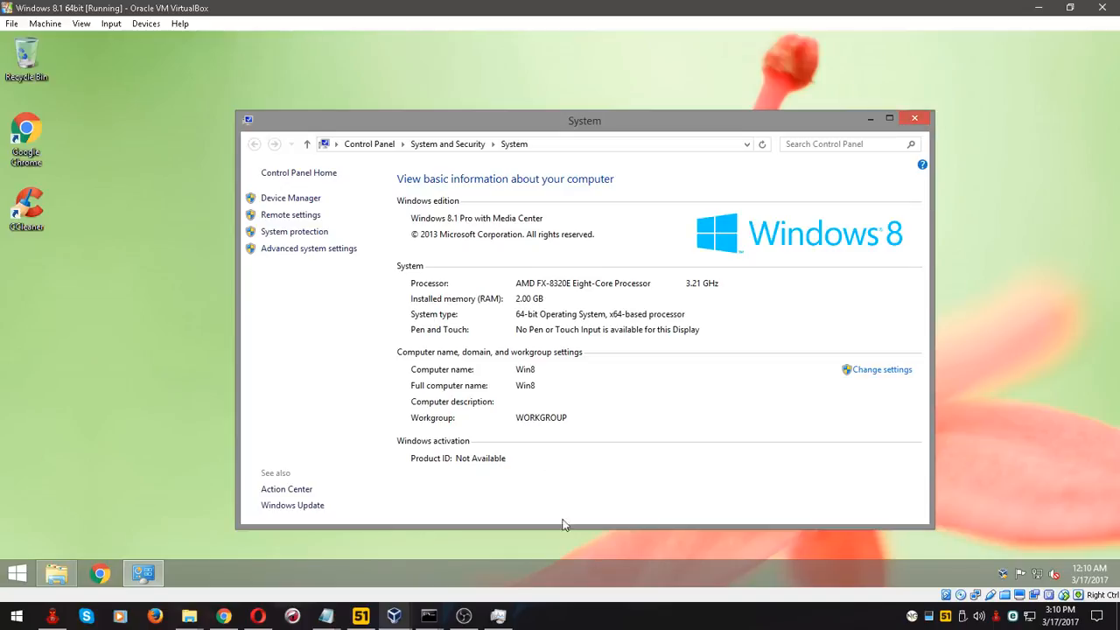
Return to the Windows 7 virtual machine with the Visual C++ 2013 Redistributable setup window
{"action": "left_click", "coordinate": [361, 616]}
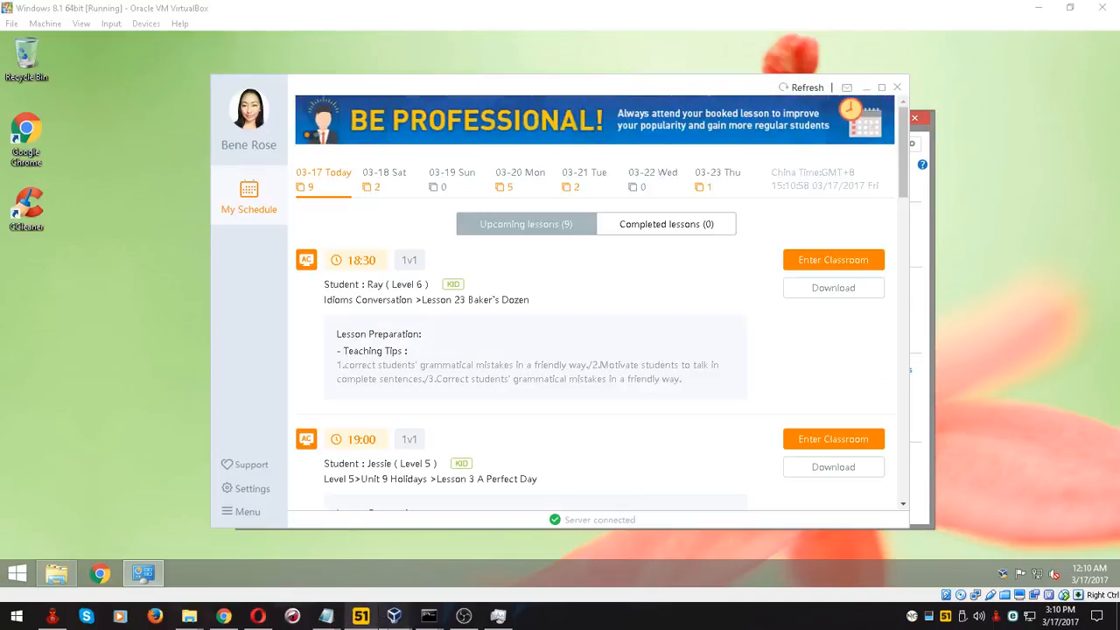
{"action": "left_click", "coordinate": [360, 616]}
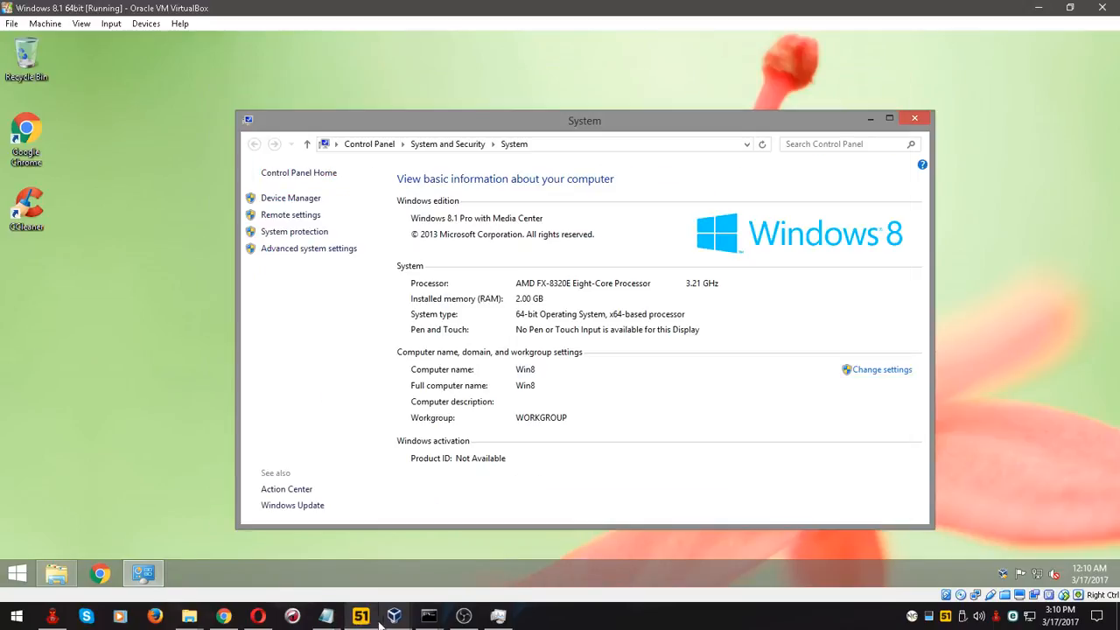
{"action": "mouse_move", "coordinate": [394, 616]}
{"action": "left_click", "coordinate": [385, 550]}
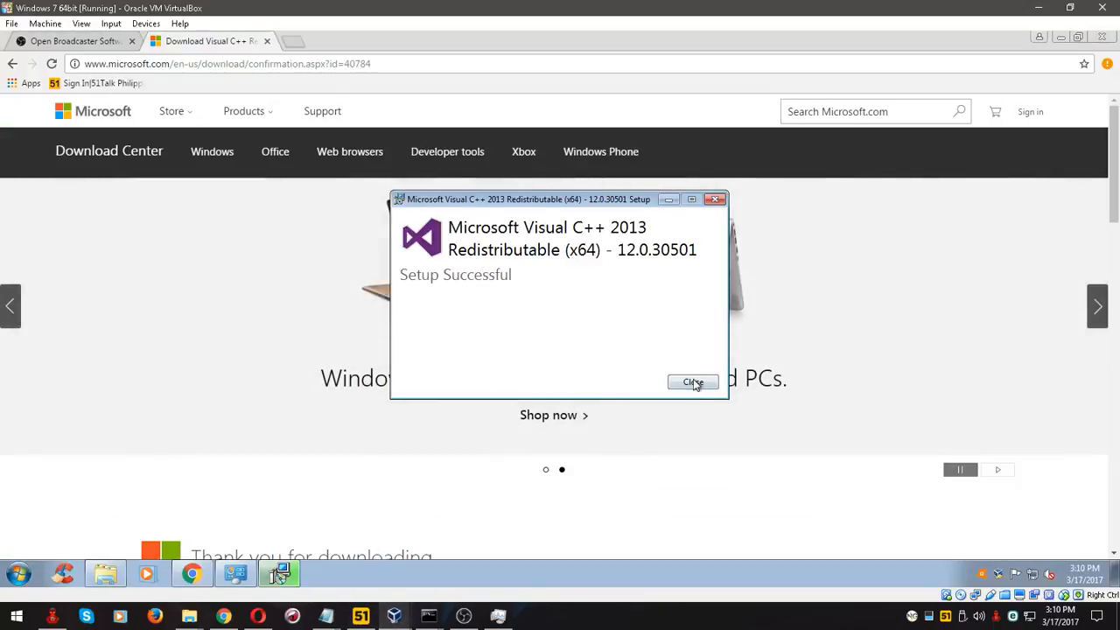
Close the x64 redistributable setup, rerun the OBS Studio installer from Downloads, and accept its offer to download the missing runtime components
{"action": "left_click", "coordinate": [692, 381]}
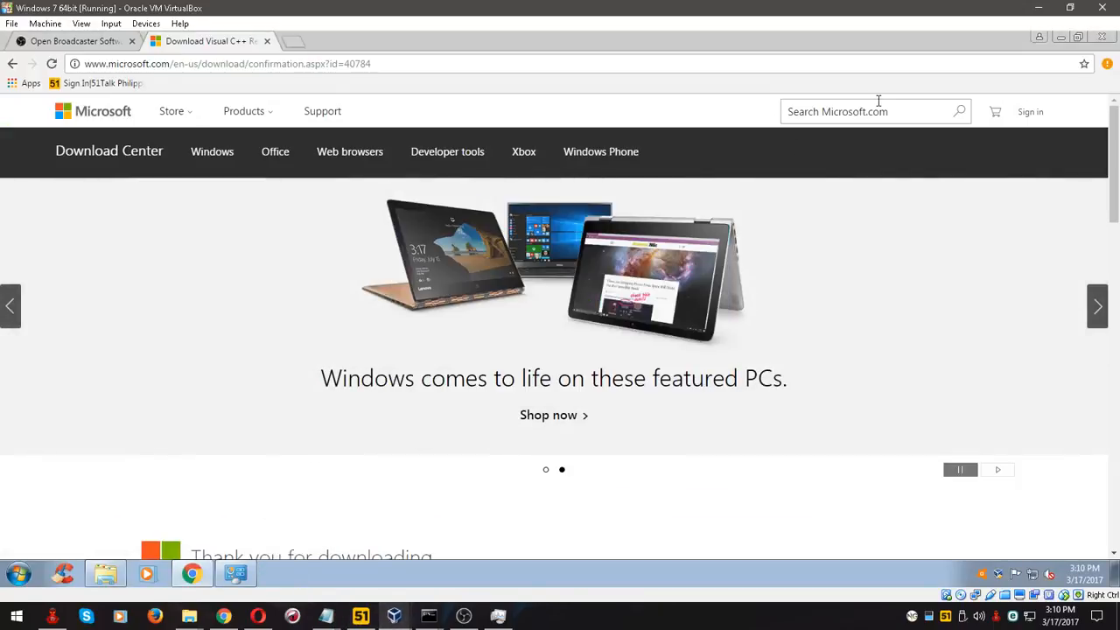
{"action": "left_click", "coordinate": [1059, 38]}
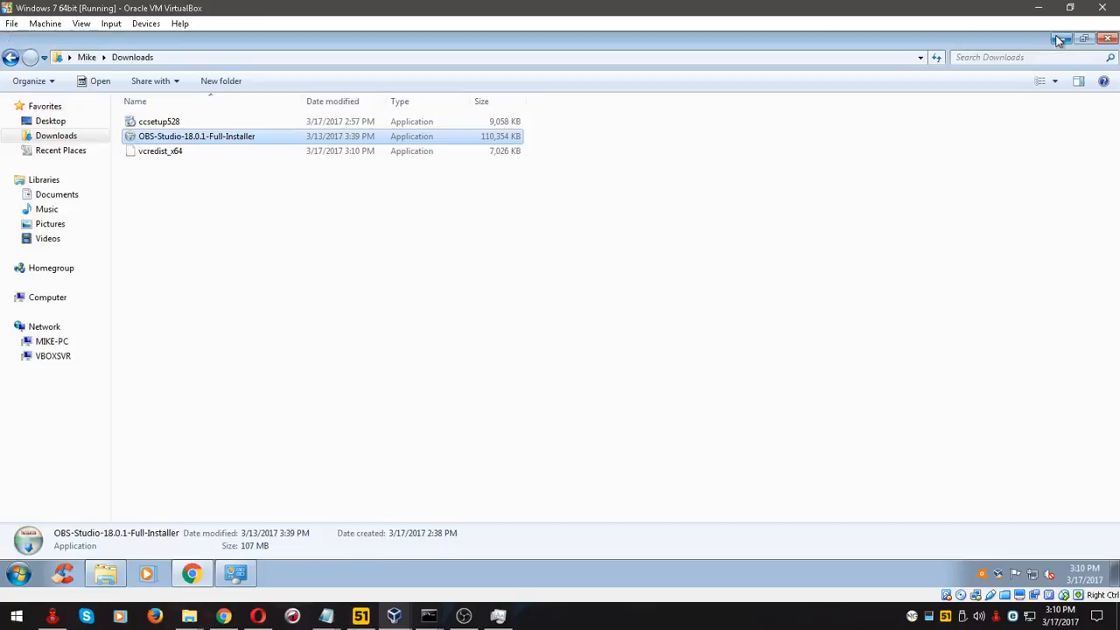
{"action": "left_click", "coordinate": [1060, 37]}
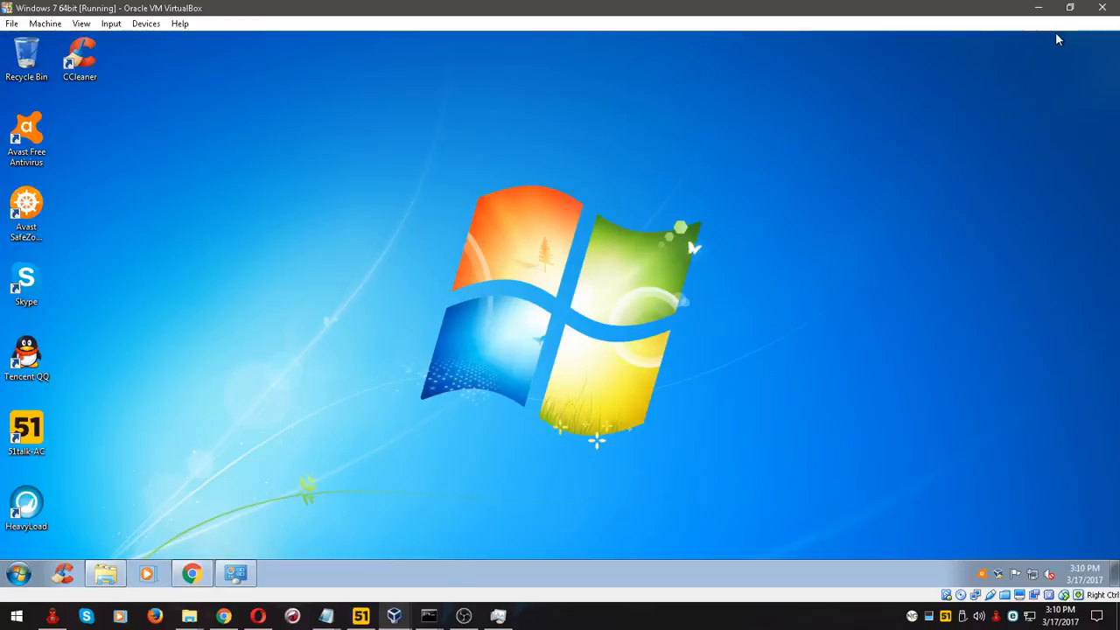
{"action": "left_click", "coordinate": [105, 573]}
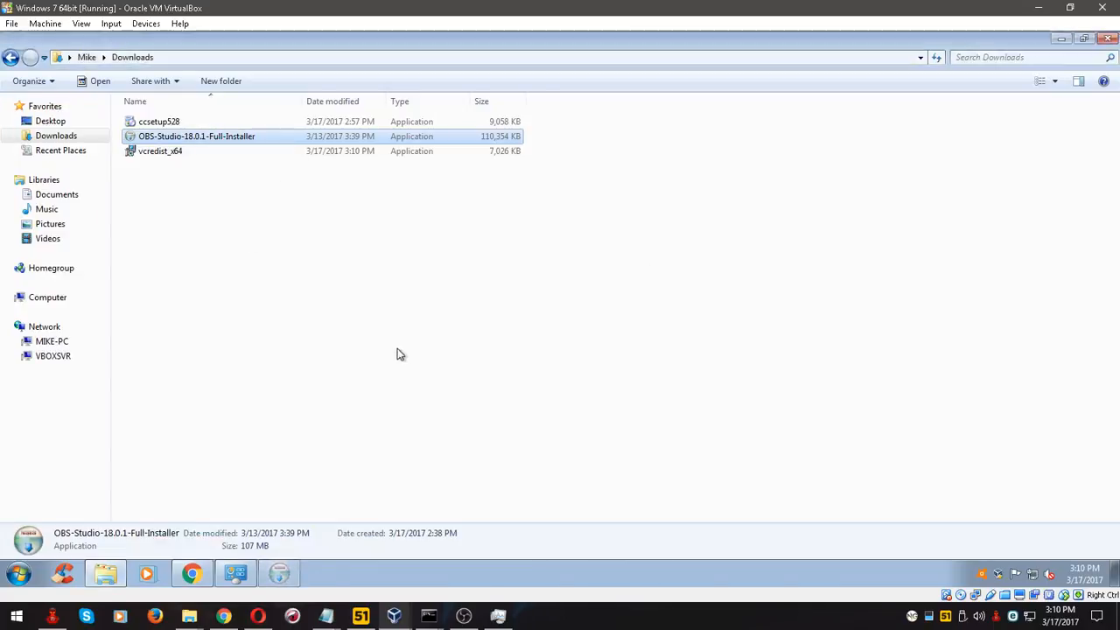
{"action": "left_click", "coordinate": [636, 415]}
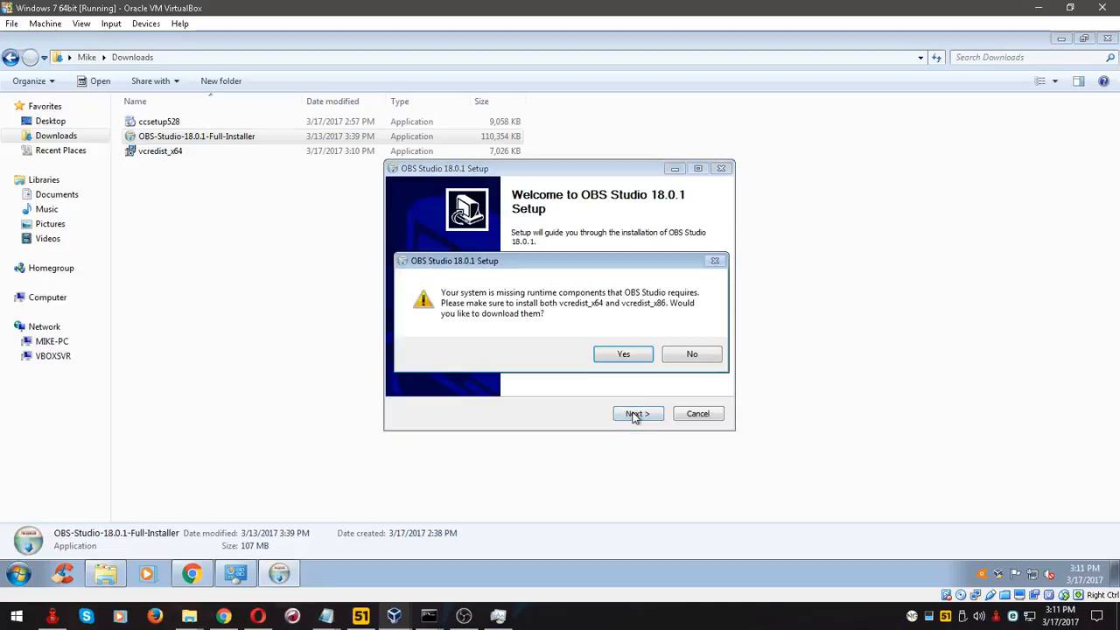
{"action": "left_click", "coordinate": [624, 356]}
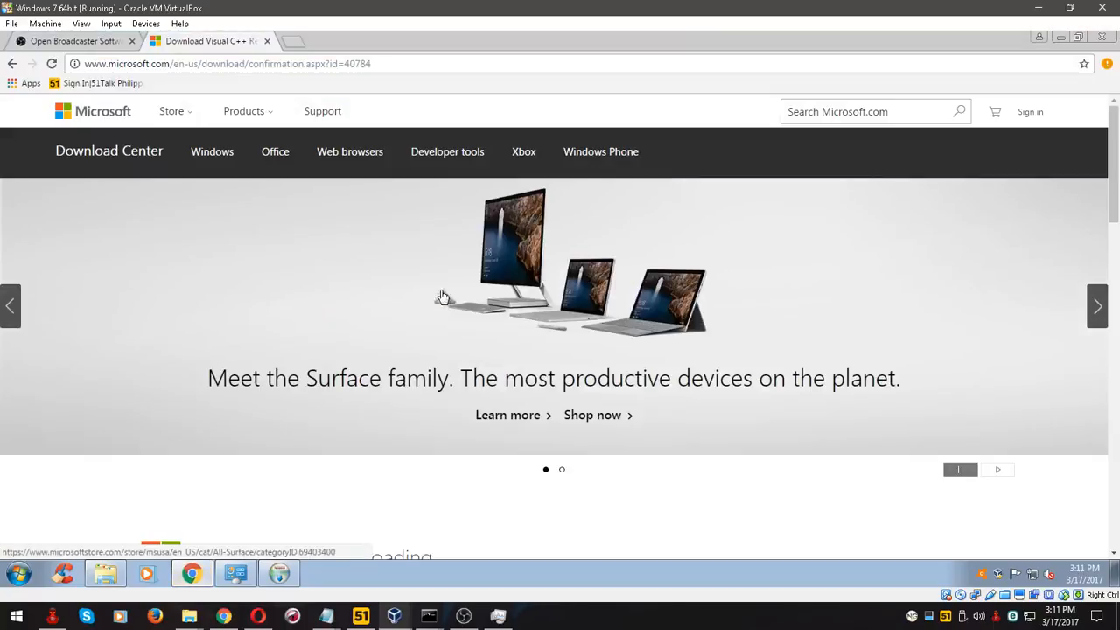
Return to the Visual C++ 2013 redistributable download page and download only vcredist_x86.exe
{"action": "left_click", "coordinate": [14, 65]}
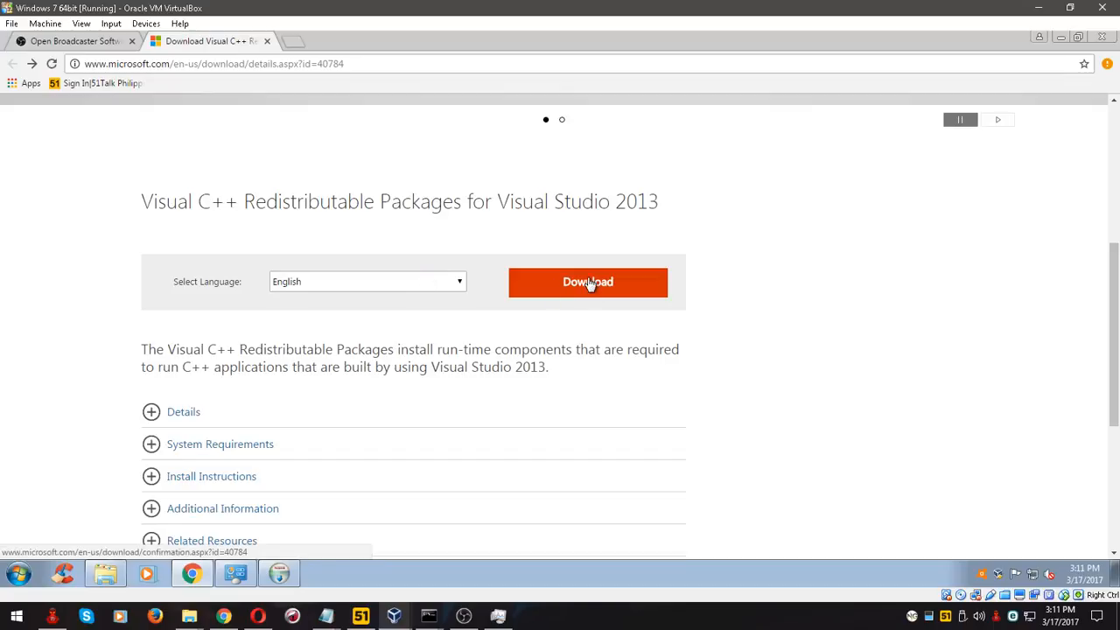
{"action": "left_click", "coordinate": [589, 282]}
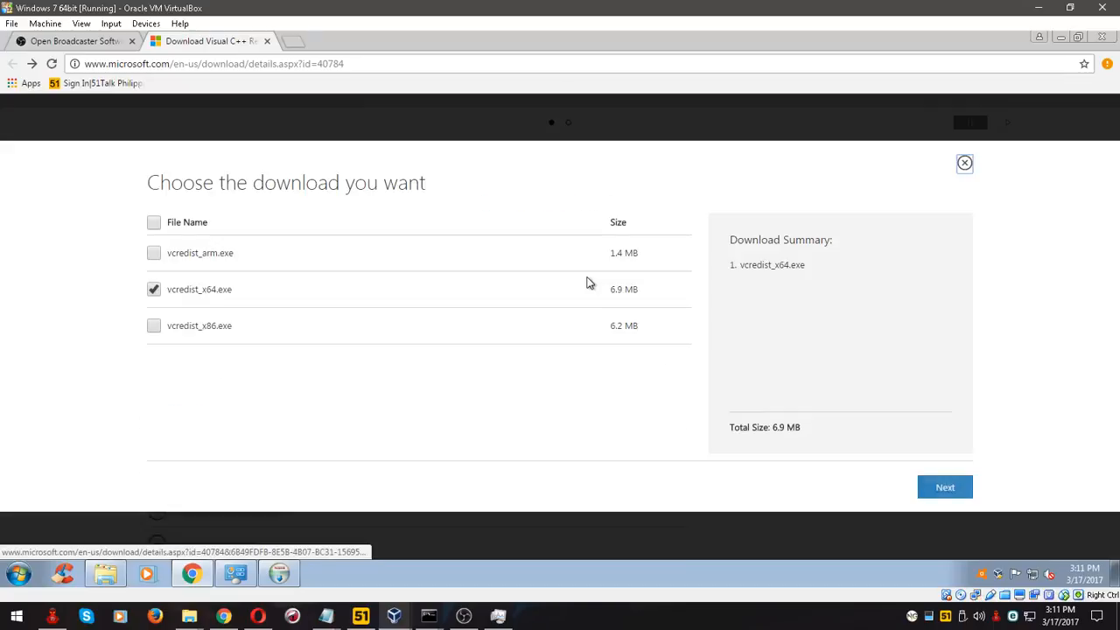
{"action": "left_click", "coordinate": [155, 325]}
{"action": "left_click", "coordinate": [154, 290]}
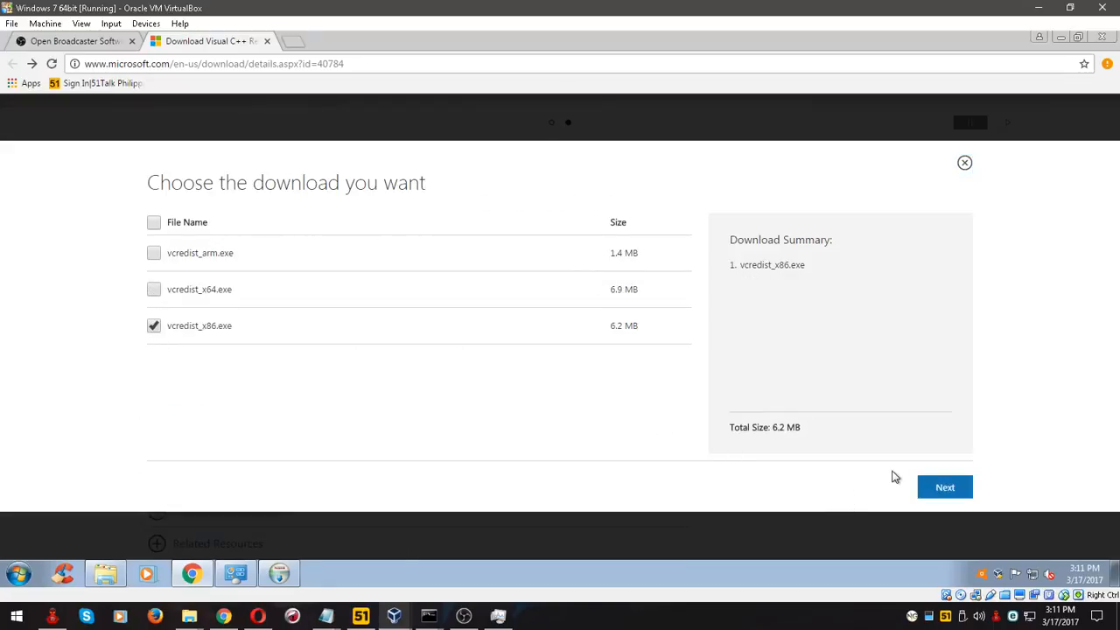
{"action": "left_click", "coordinate": [941, 488]}
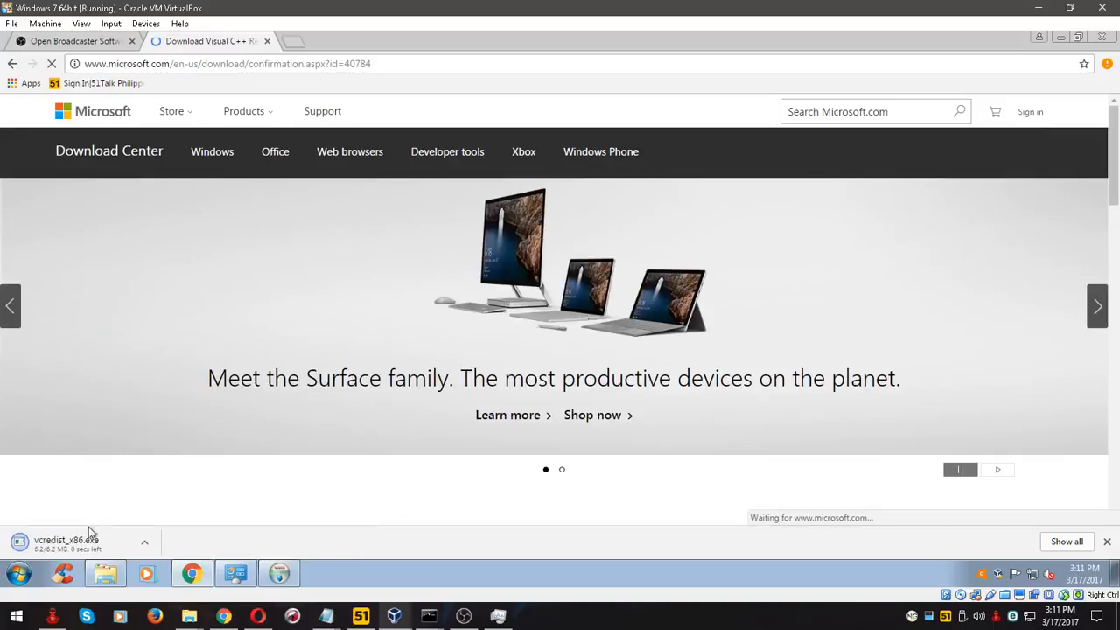
Run the downloaded vcredist_x86.exe, agree to the license terms, and start installing the Visual C++ 2013 Redistributable (x86)
{"action": "left_click", "coordinate": [78, 547]}
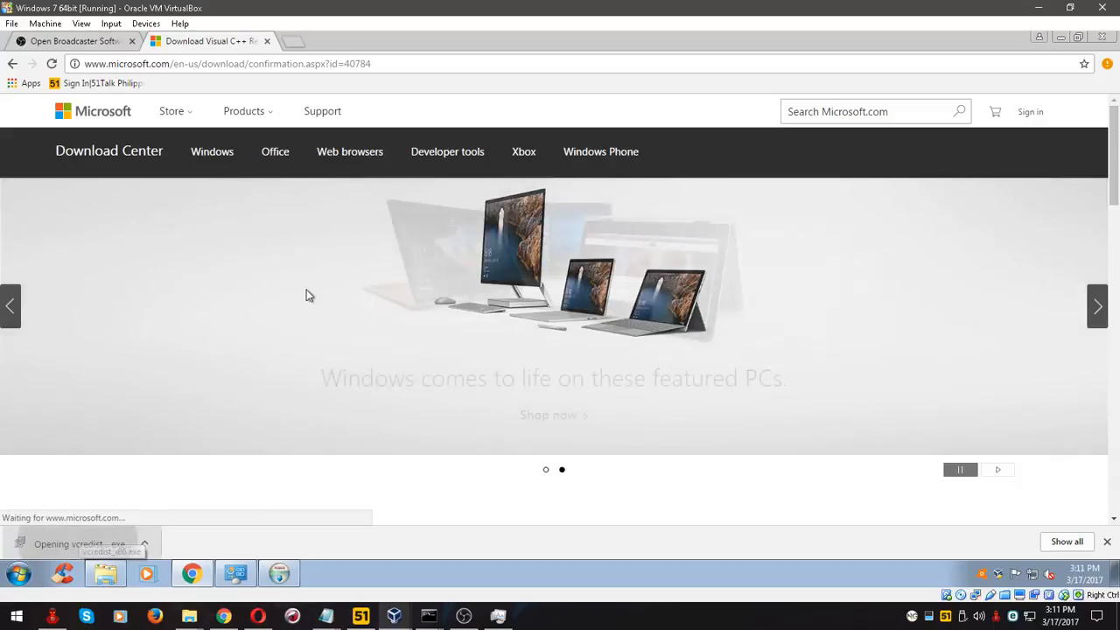
{"action": "left_click", "coordinate": [586, 313]}
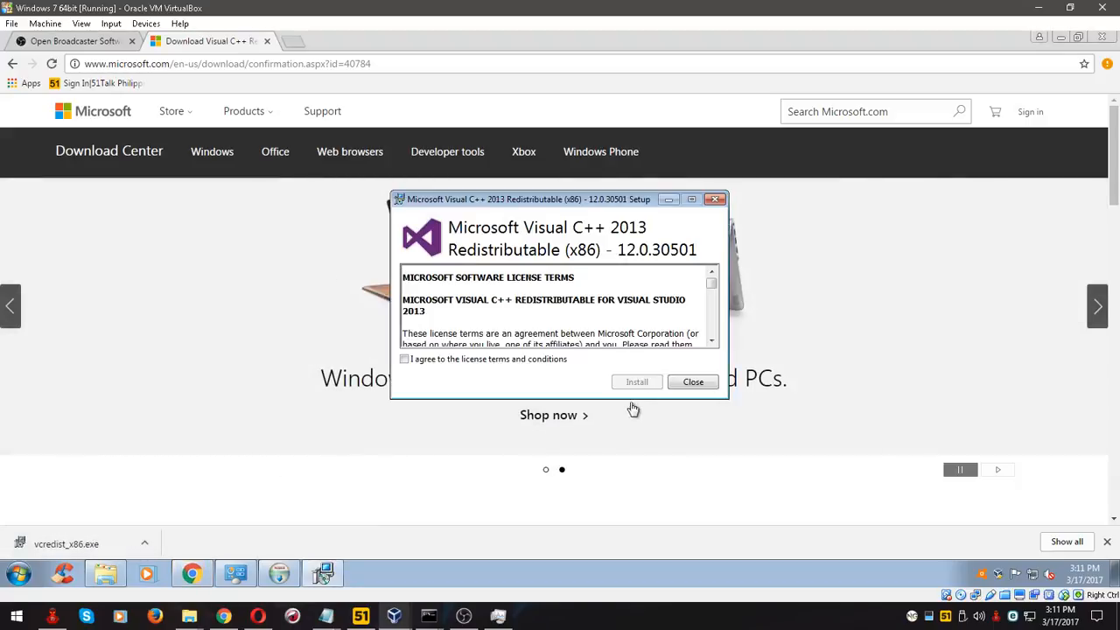
{"action": "left_click", "coordinate": [507, 362]}
{"action": "left_click", "coordinate": [637, 383]}
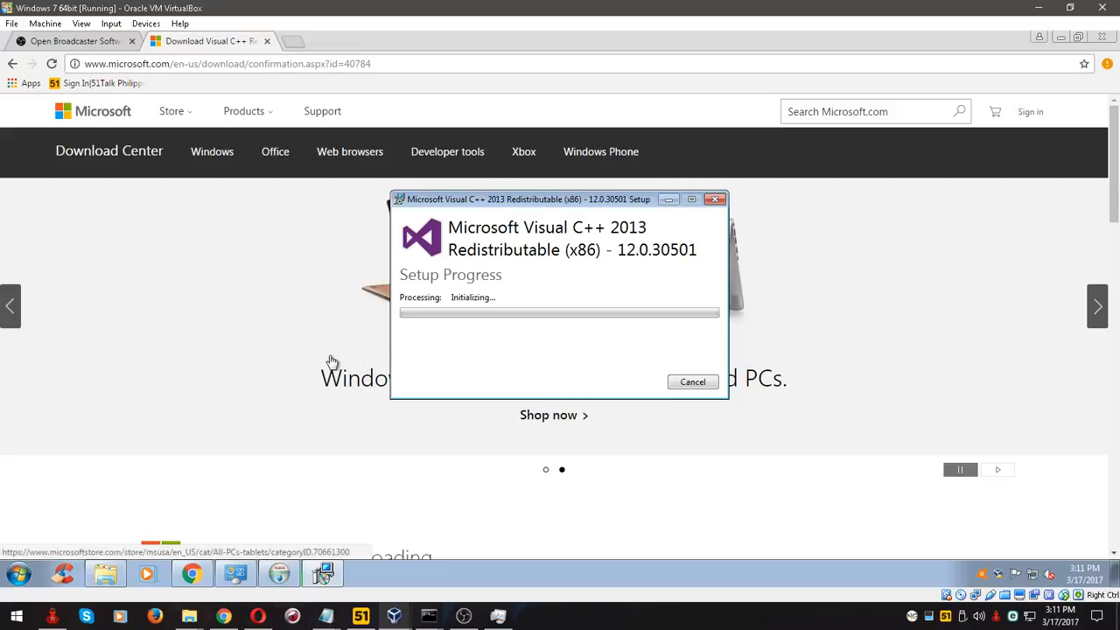
Close the System information window, and close the x86 redistributable setup once it has finished
{"action": "left_click", "coordinate": [235, 573]}
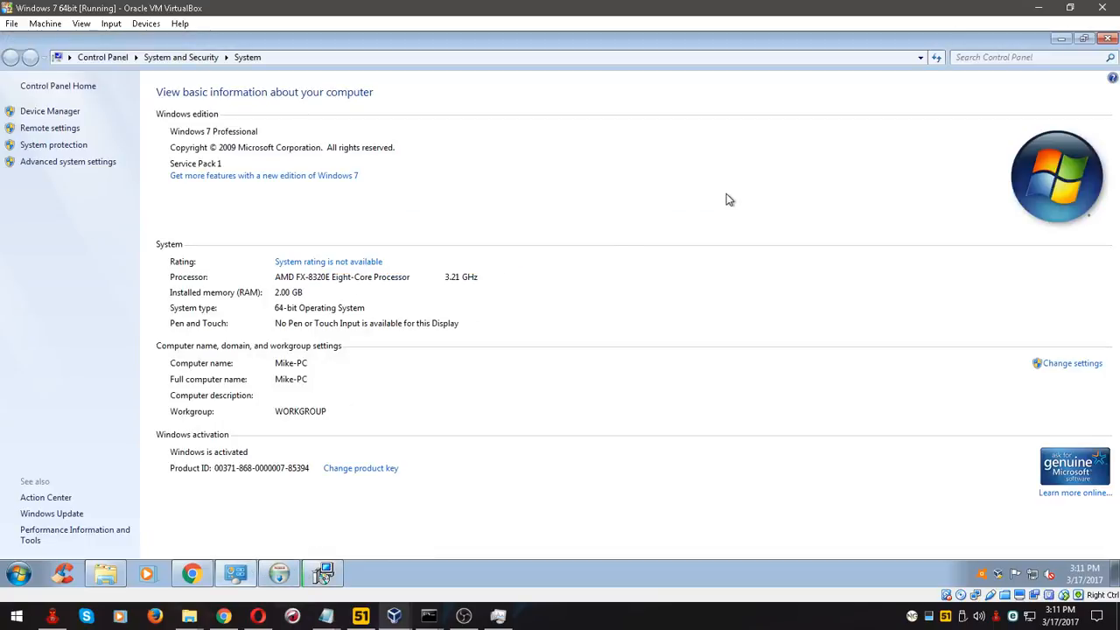
{"action": "left_click", "coordinate": [1108, 39]}
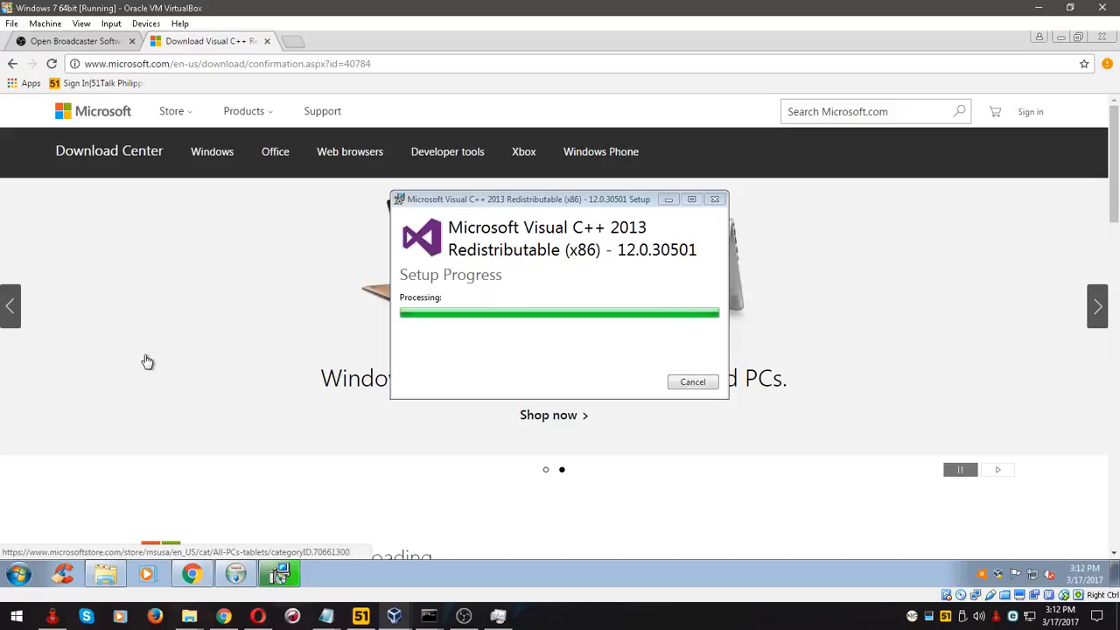
{"action": "left_click", "coordinate": [691, 382]}
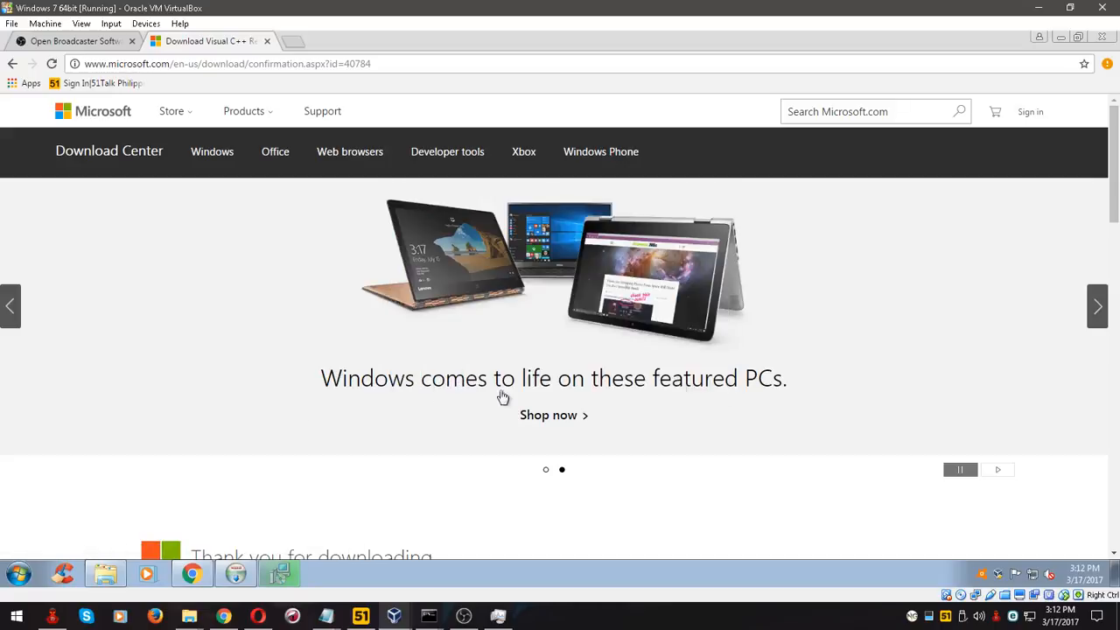
Decline the runtime download offer in the open OBS setup and rerun OBS-Studio-18.0.1-Full-Installer from the Downloads folder
{"action": "left_click", "coordinate": [235, 573]}
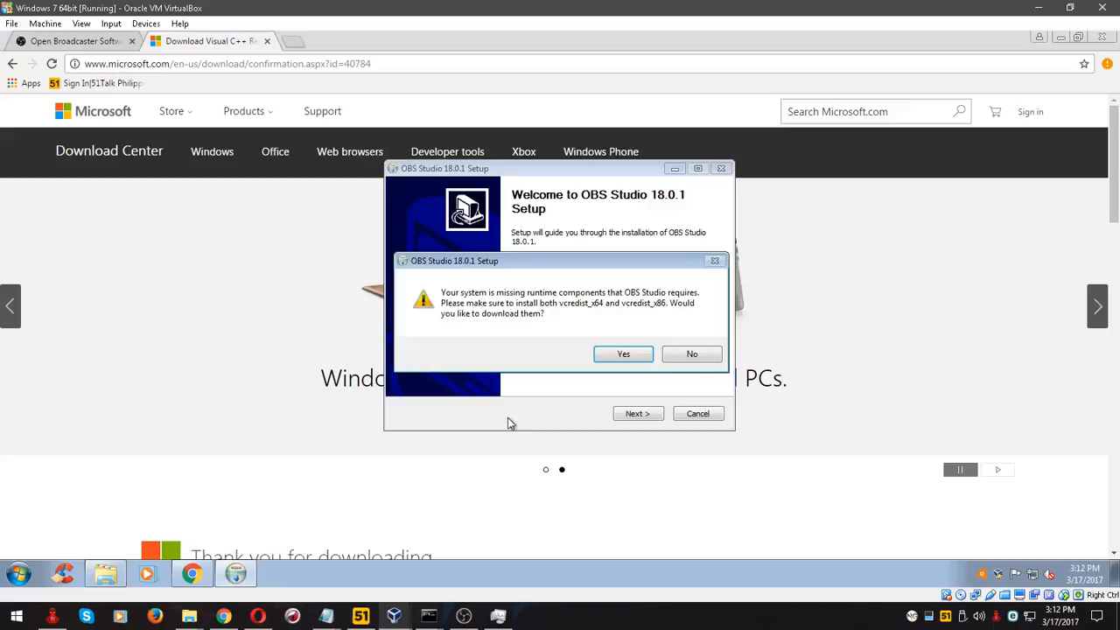
{"action": "left_click", "coordinate": [692, 354]}
{"action": "left_click", "coordinate": [106, 573]}
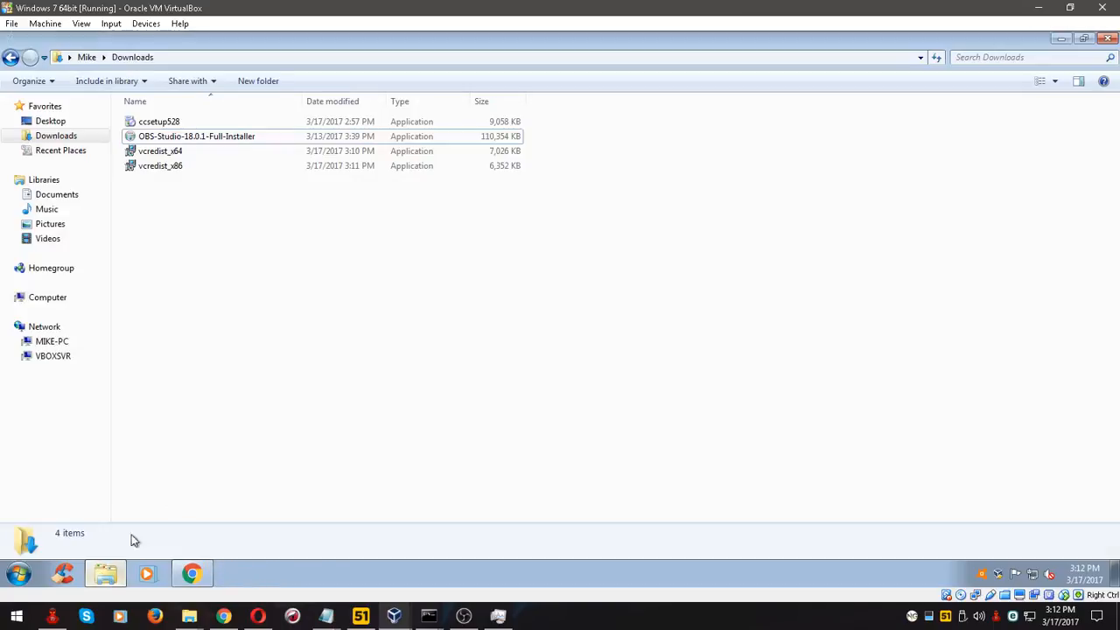
{"action": "left_click", "coordinate": [196, 138]}
{"action": "double_click", "coordinate": [196, 138]}
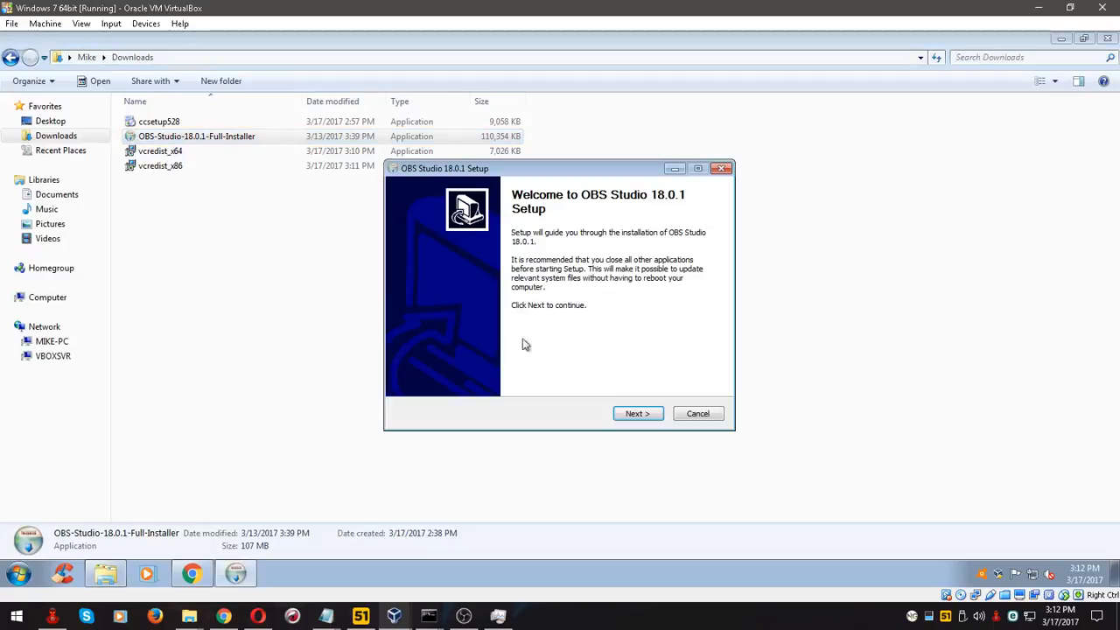
{"action": "left_click", "coordinate": [636, 415]}
{"action": "left_click", "coordinate": [634, 417]}
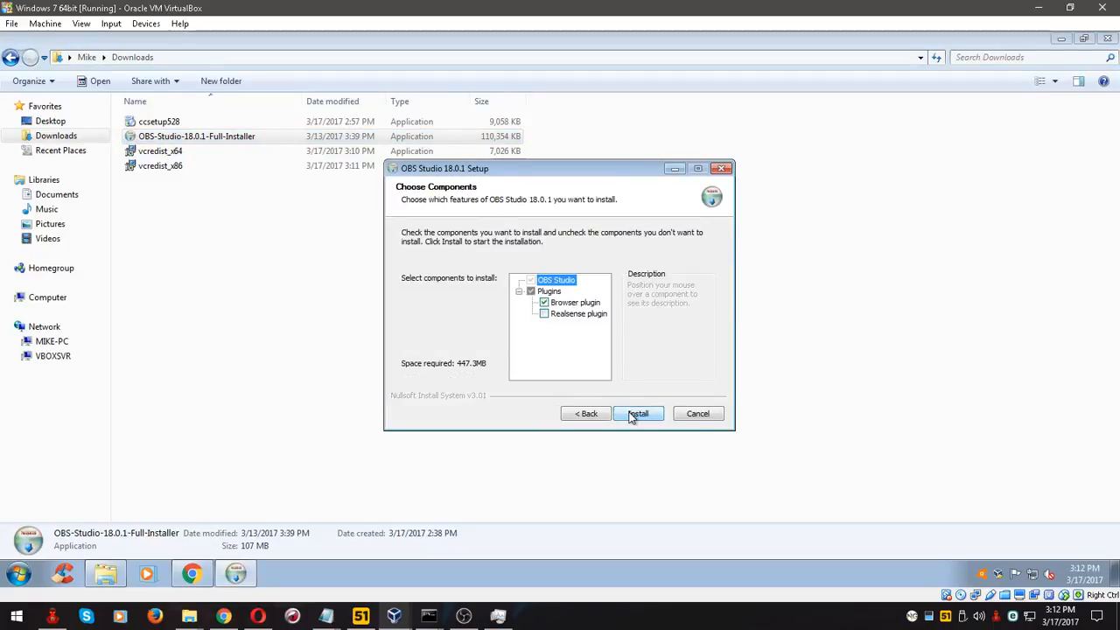
{"action": "left_click", "coordinate": [599, 418]}
{"action": "left_click", "coordinate": [600, 418]}
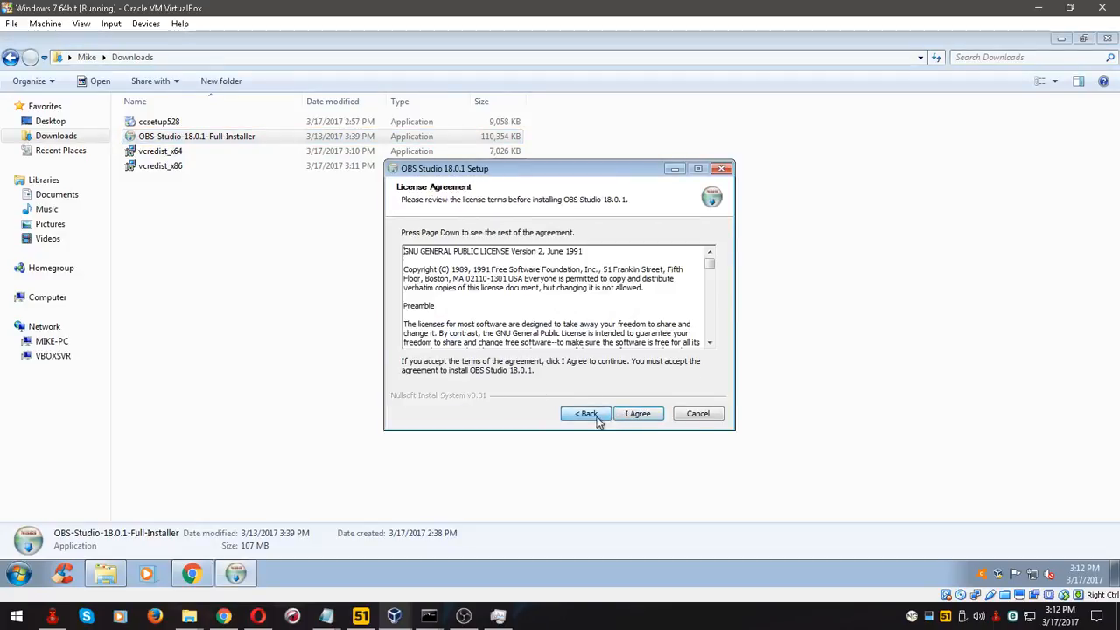
{"action": "left_click", "coordinate": [597, 417]}
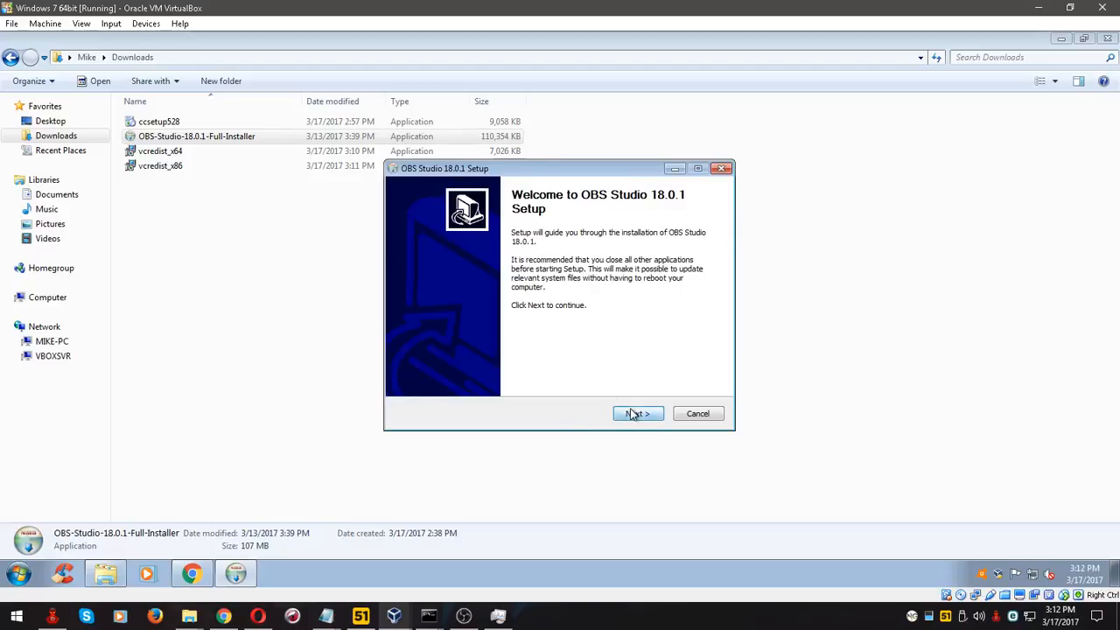
Install OBS Studio 18.0.1 to C:\Program Files (x86)\obs-studio with the Browser plugin, and finish setup with the launch option enabled
{"action": "left_click", "coordinate": [635, 414]}
{"action": "left_click", "coordinate": [632, 414]}
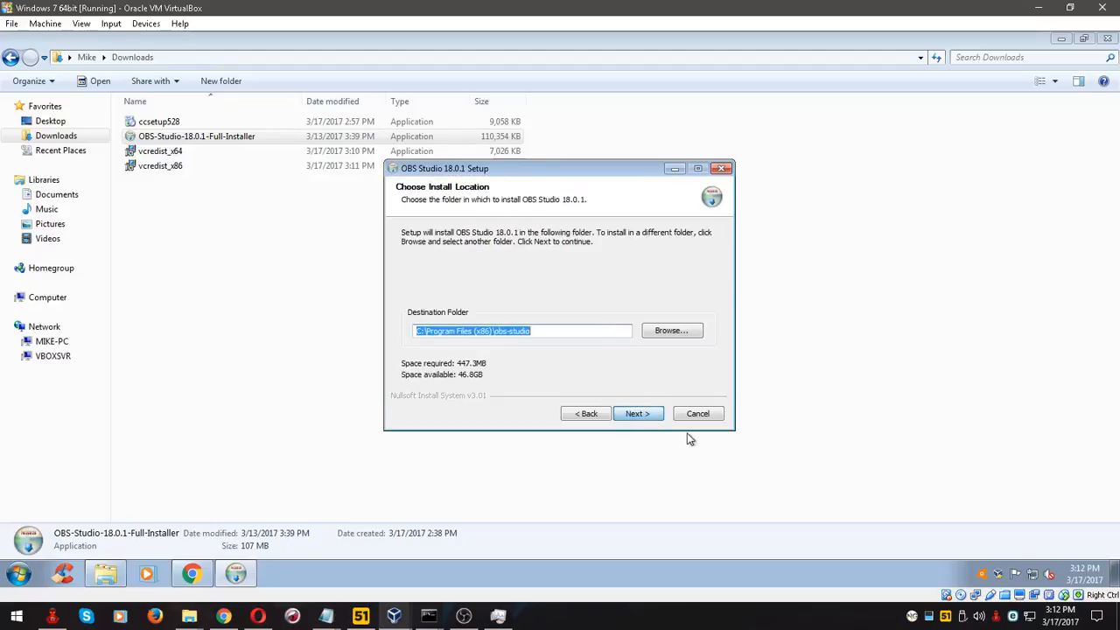
{"action": "left_click", "coordinate": [641, 416]}
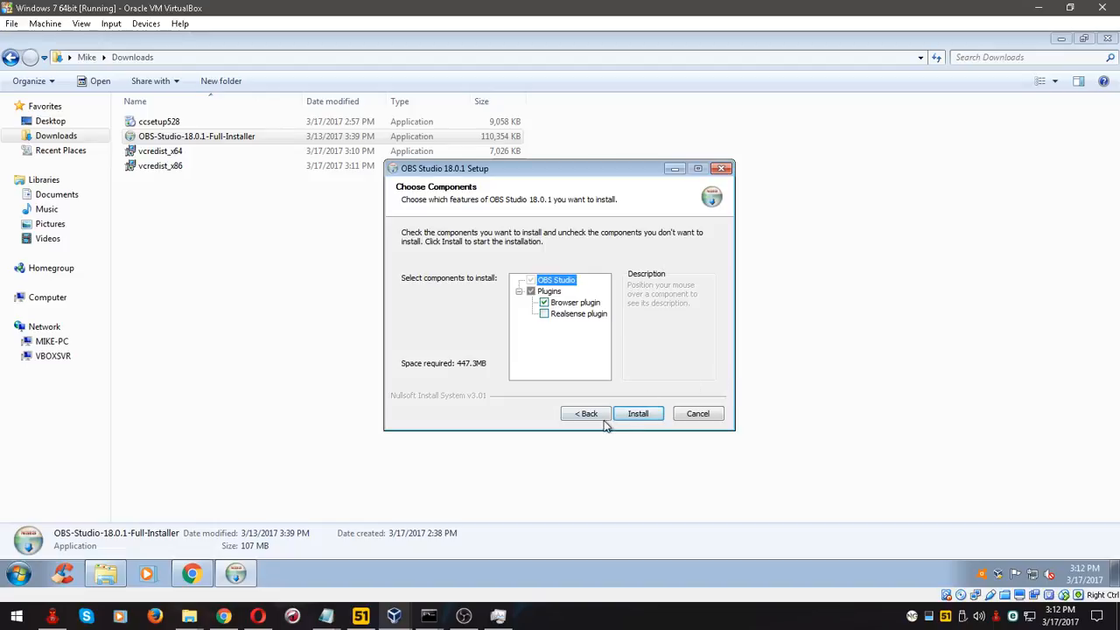
{"action": "left_click", "coordinate": [638, 414]}
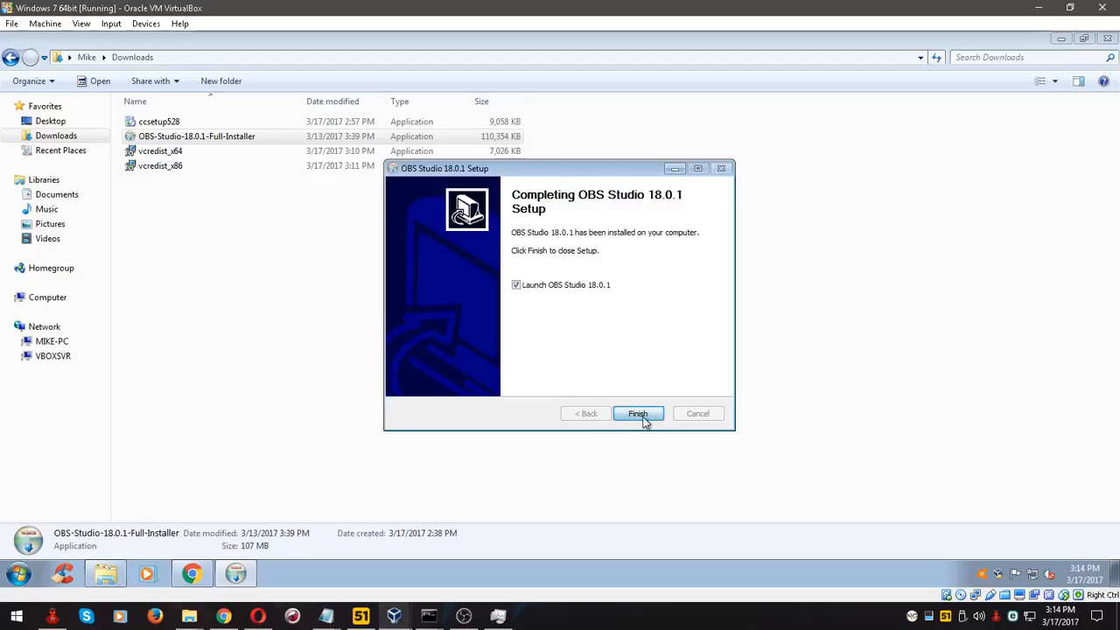
{"action": "left_click", "coordinate": [638, 414]}
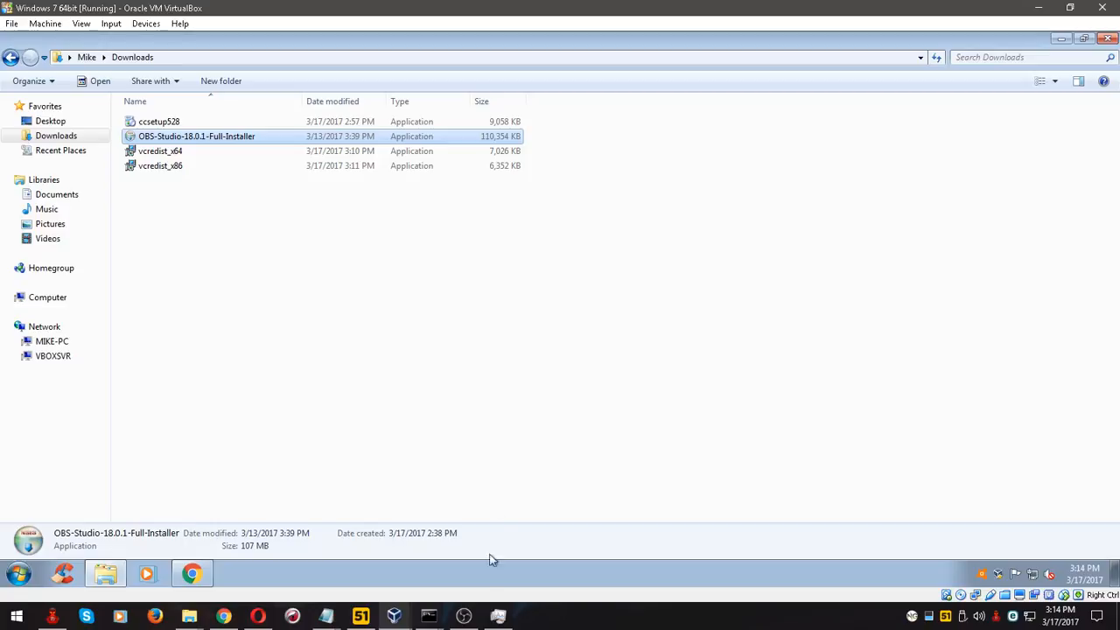
Switch to OBS on the host computer and review the General, Stream and Output pages of its settings
{"action": "left_click", "coordinate": [464, 616]}
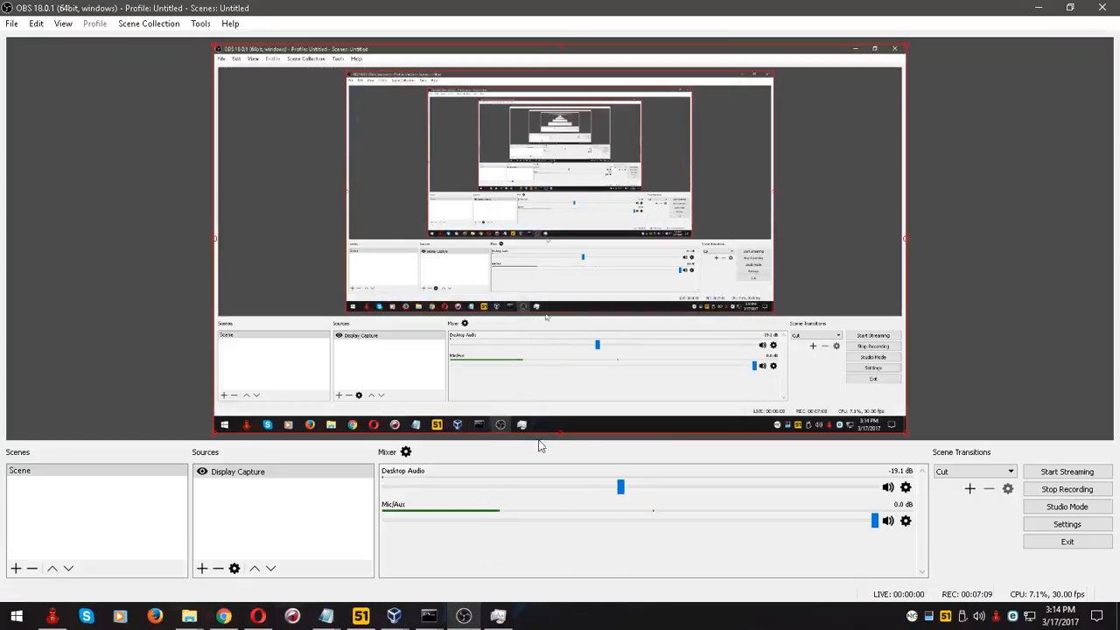
{"action": "left_click", "coordinate": [12, 26]}
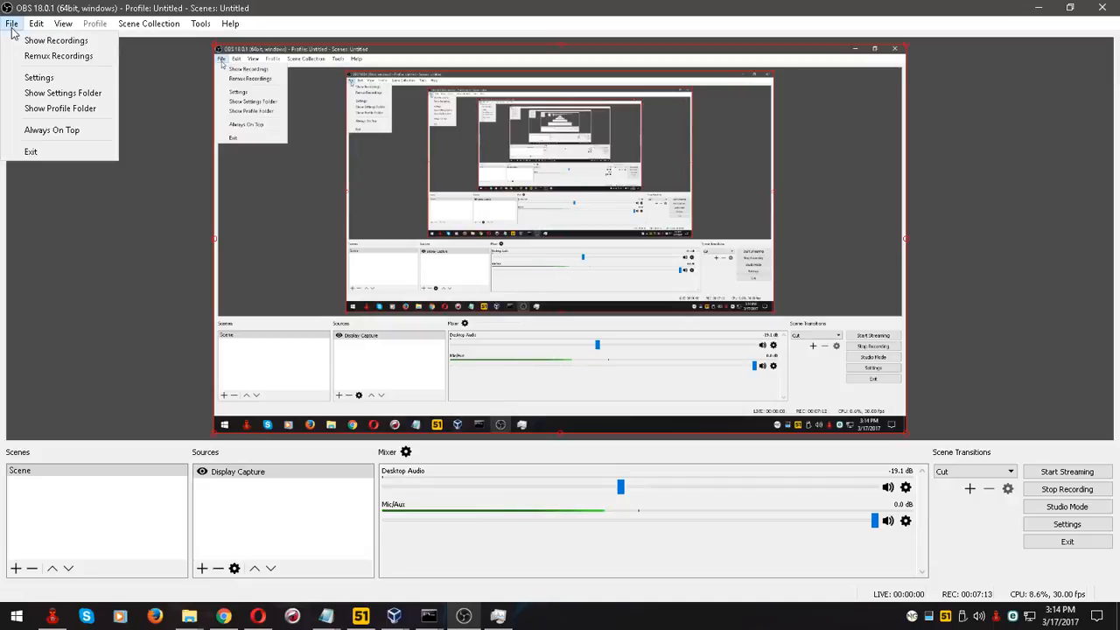
{"action": "left_click", "coordinate": [27, 78]}
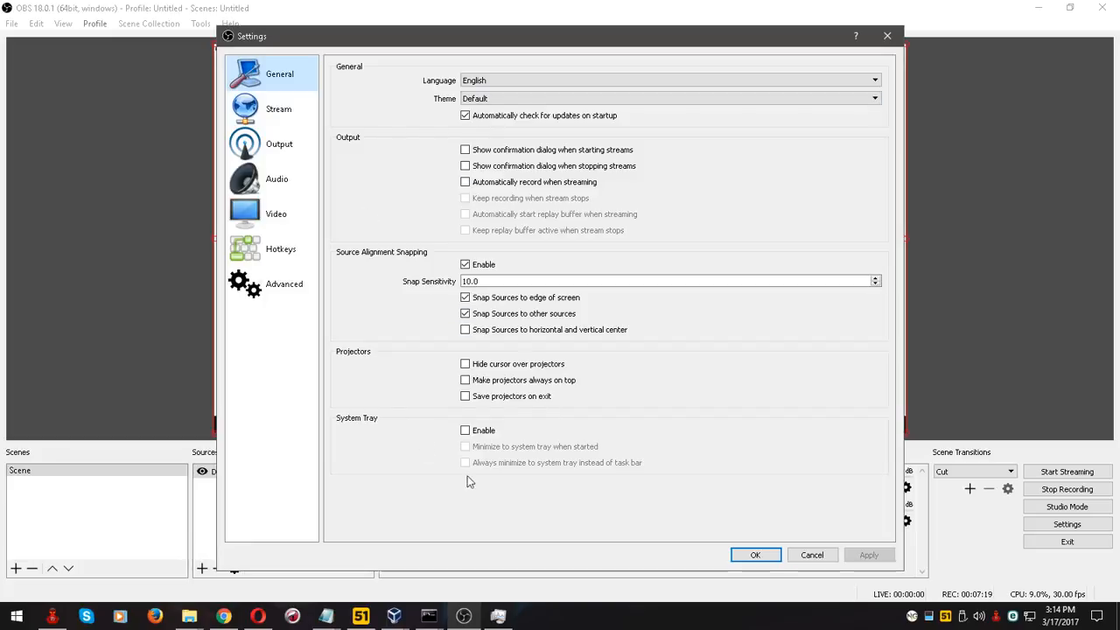
{"action": "left_click", "coordinate": [270, 119]}
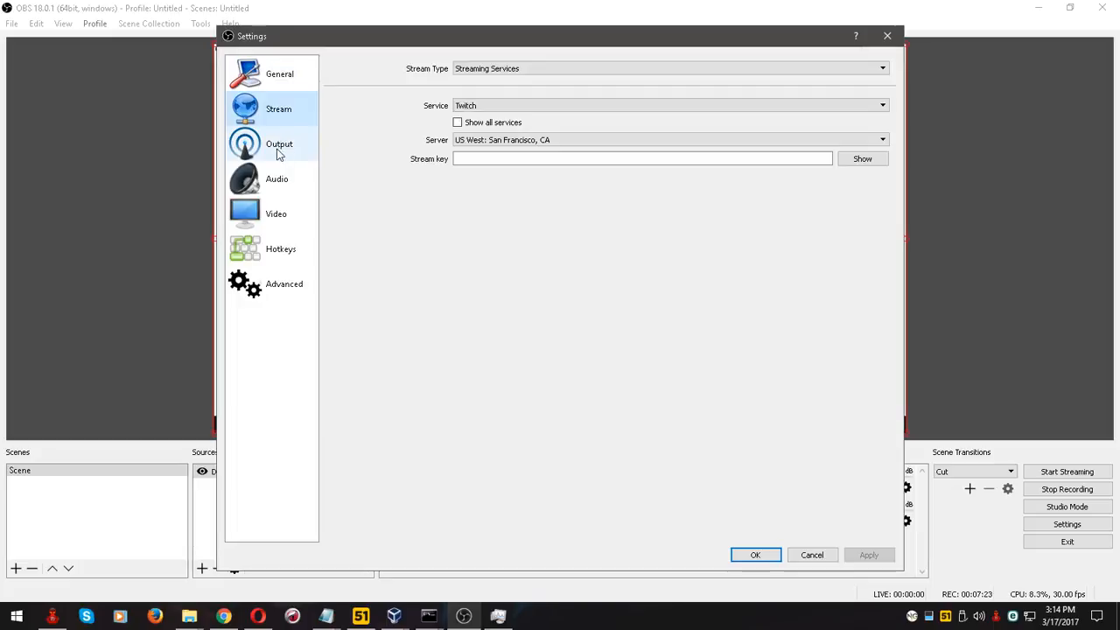
{"action": "left_click", "coordinate": [275, 151]}
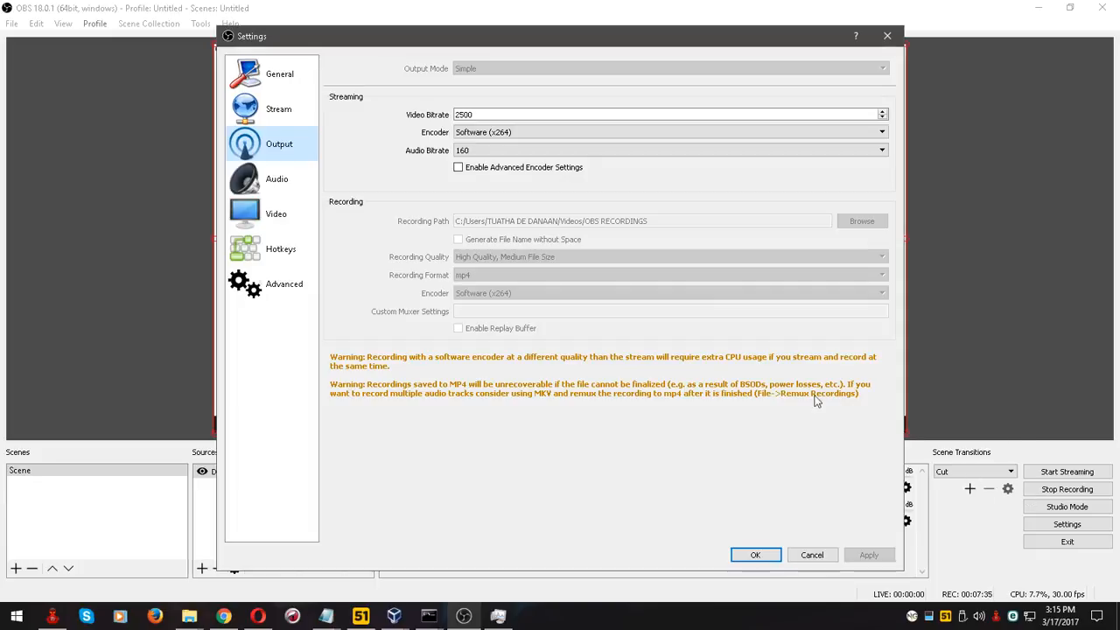
Return to the Windows 7 virtual machine and dismiss the dialog waiting there after the OBS Studio launch
{"action": "mouse_move", "coordinate": [394, 616]}
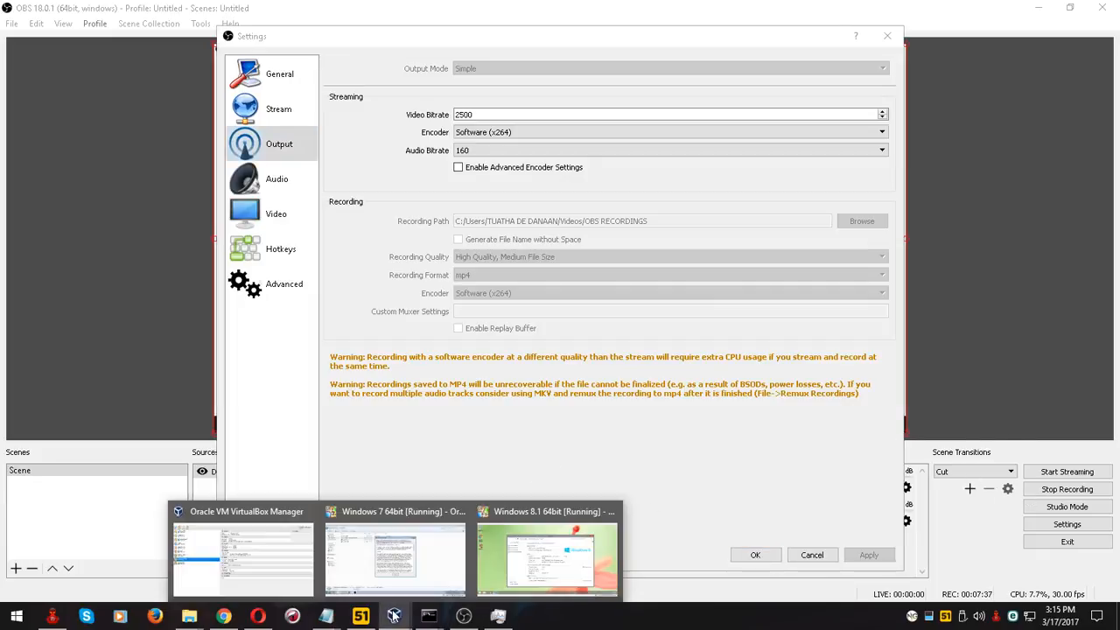
{"action": "left_click", "coordinate": [394, 567]}
{"action": "left_click", "coordinate": [557, 430]}
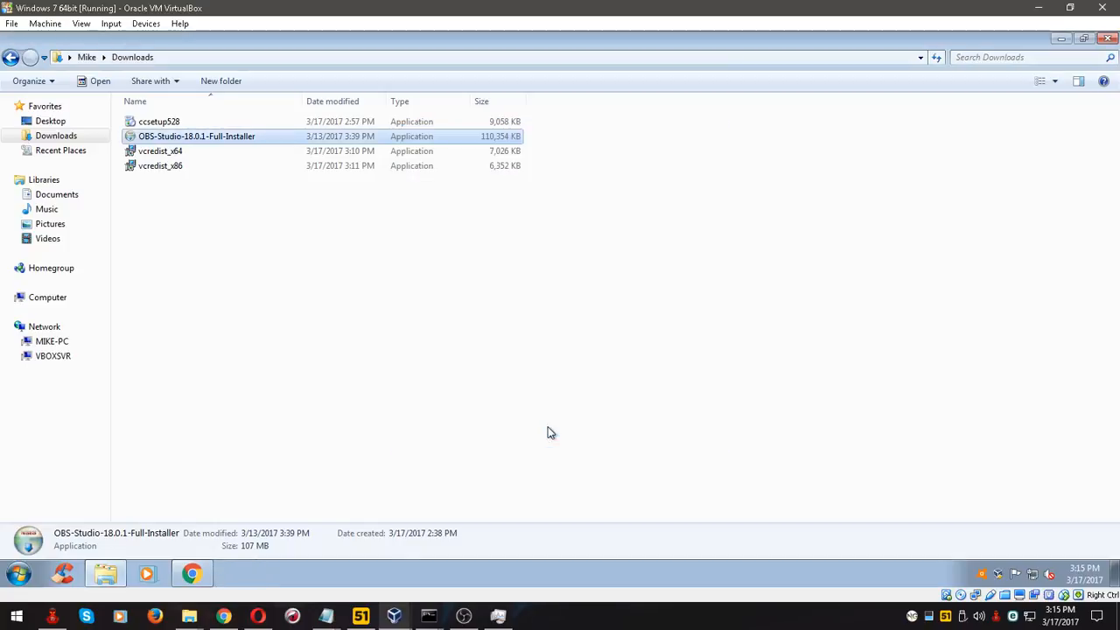
Look at the host computer's OBS Output settings again, then return to the Windows 7 virtual machine
{"action": "left_click", "coordinate": [464, 616]}
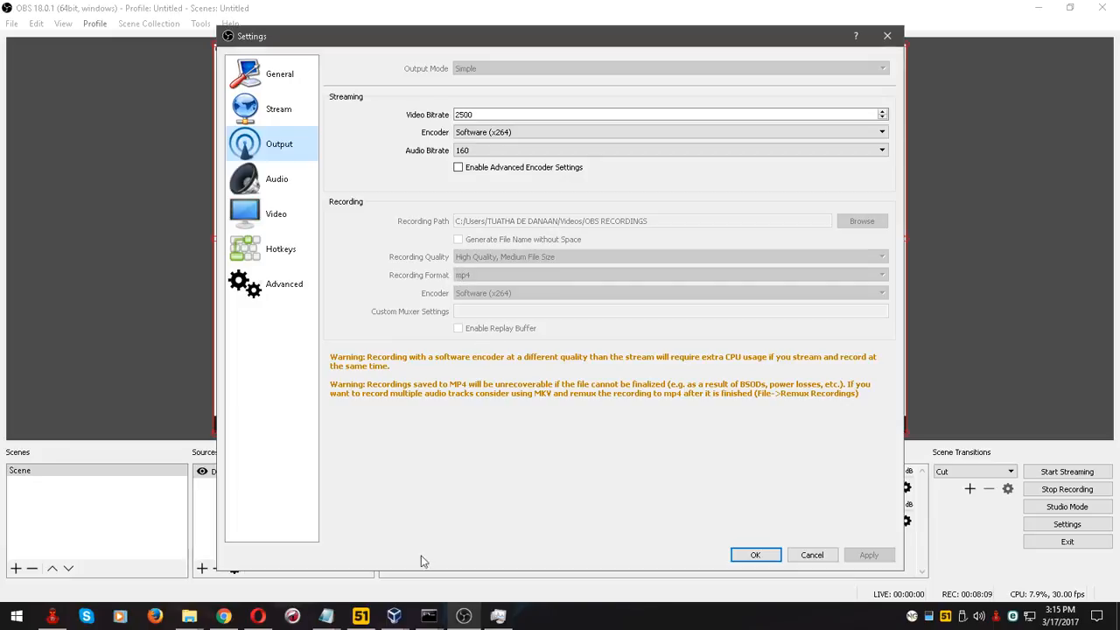
{"action": "left_click", "coordinate": [394, 616]}
{"action": "left_click", "coordinate": [428, 578]}
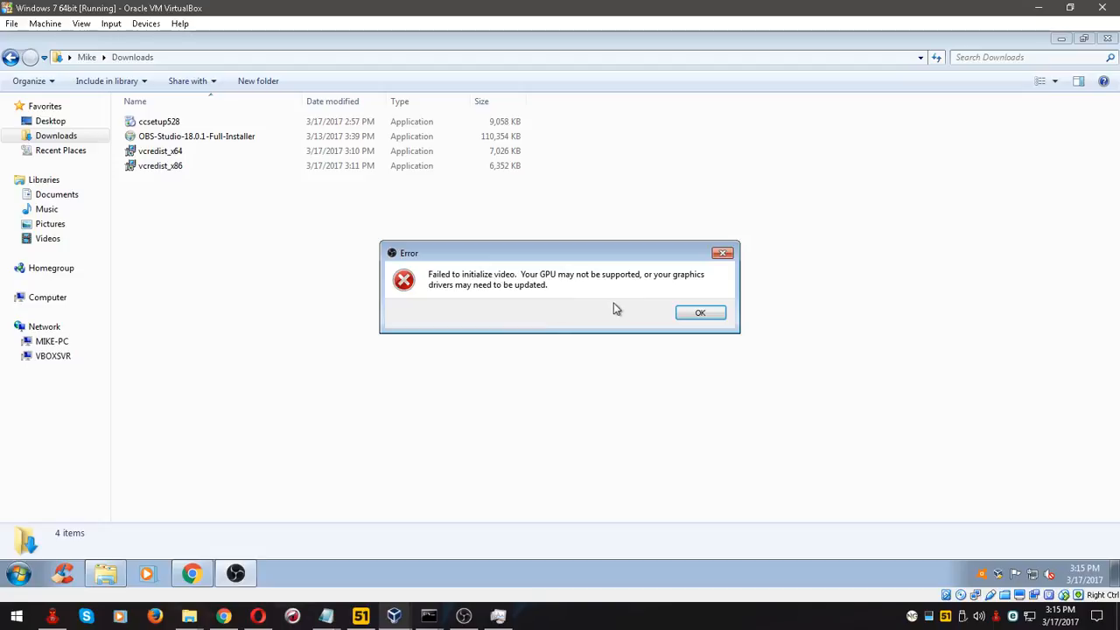
Dismiss the video initialization error in the Windows 7 virtual machine and switch to the Audio page of the host computer's OBS settings
{"action": "left_click", "coordinate": [698, 316]}
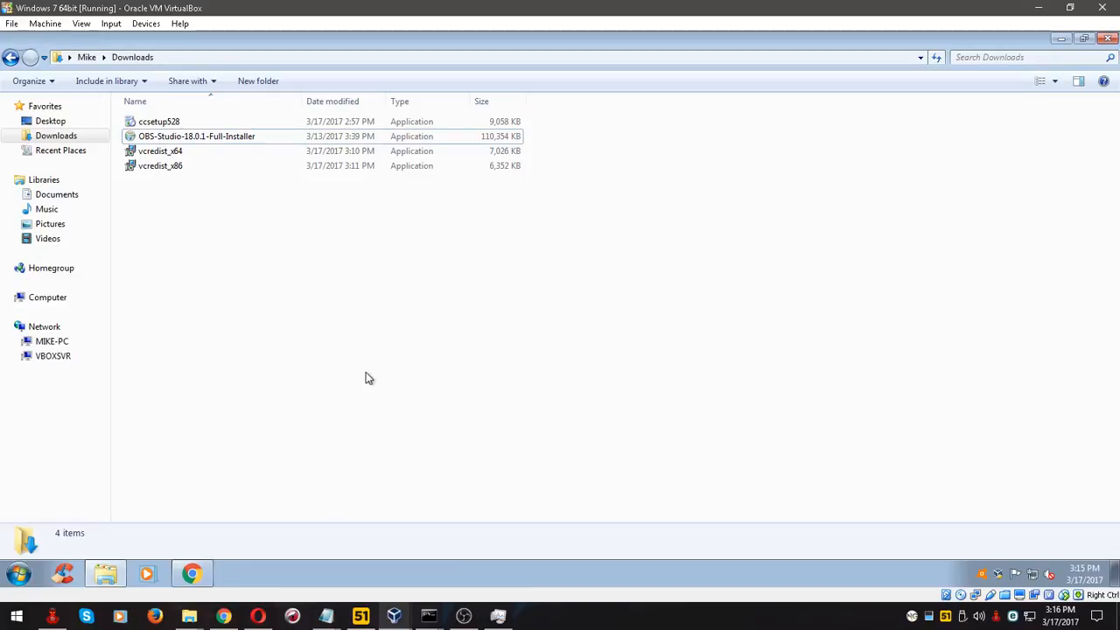
{"action": "left_click", "coordinate": [393, 616]}
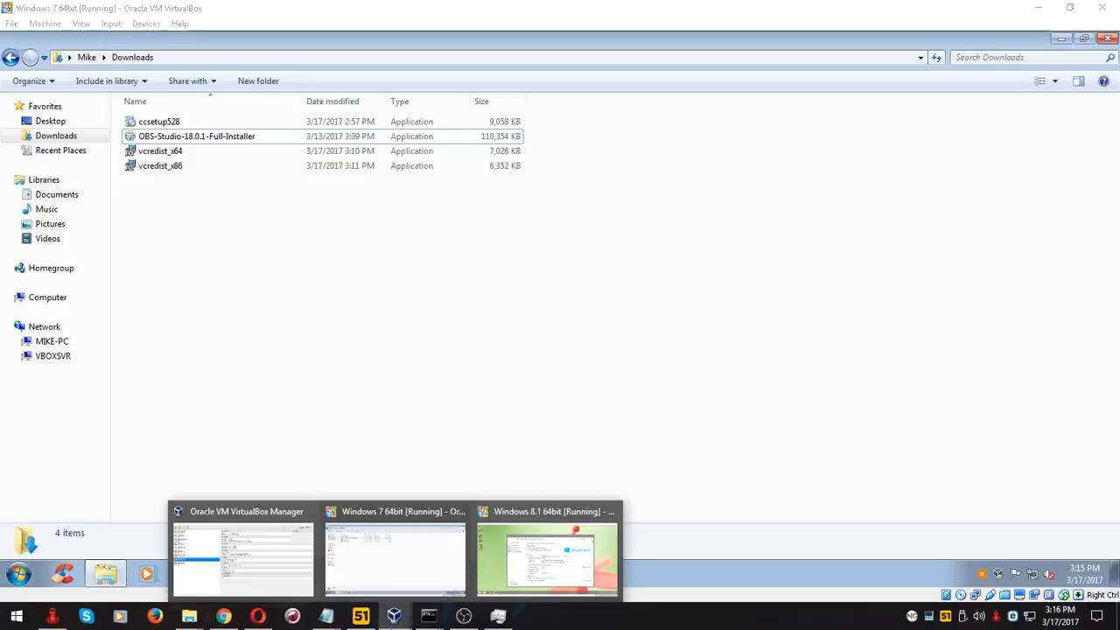
{"action": "left_click", "coordinate": [464, 616]}
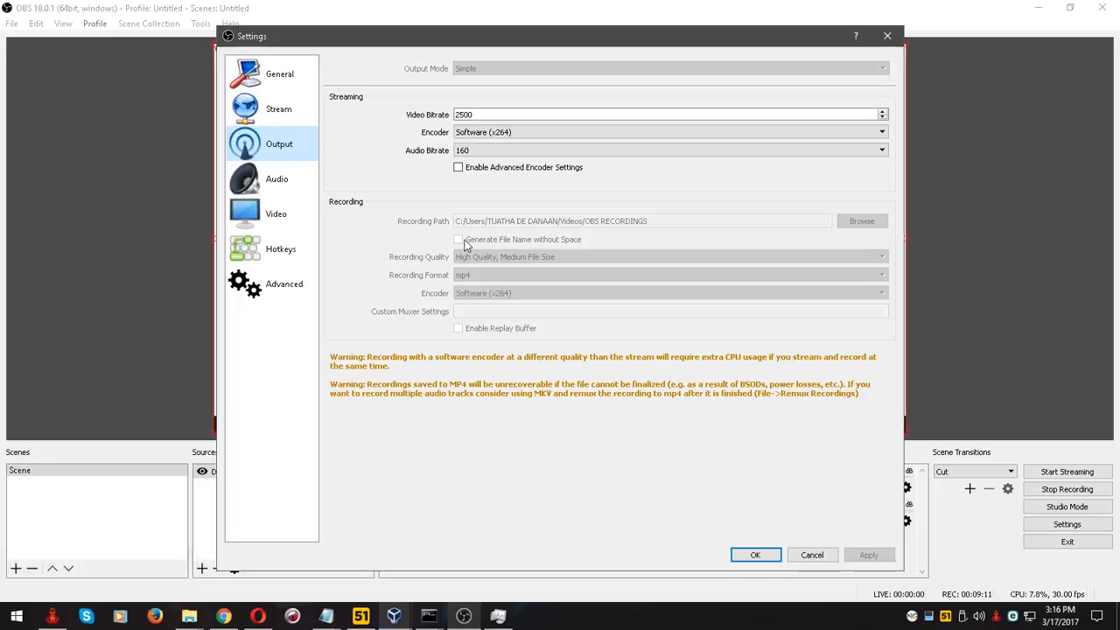
{"action": "left_click", "coordinate": [285, 186]}
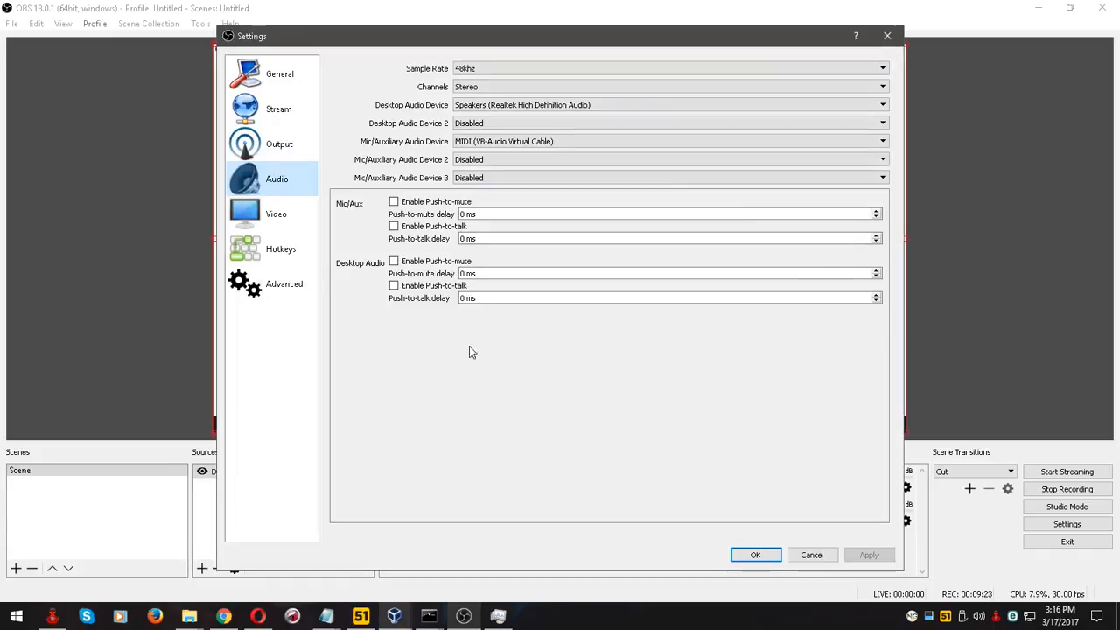
Open the host computer's Device Manager and expand the Sound, video and game controllers category
{"action": "right_click", "coordinate": [16, 616]}
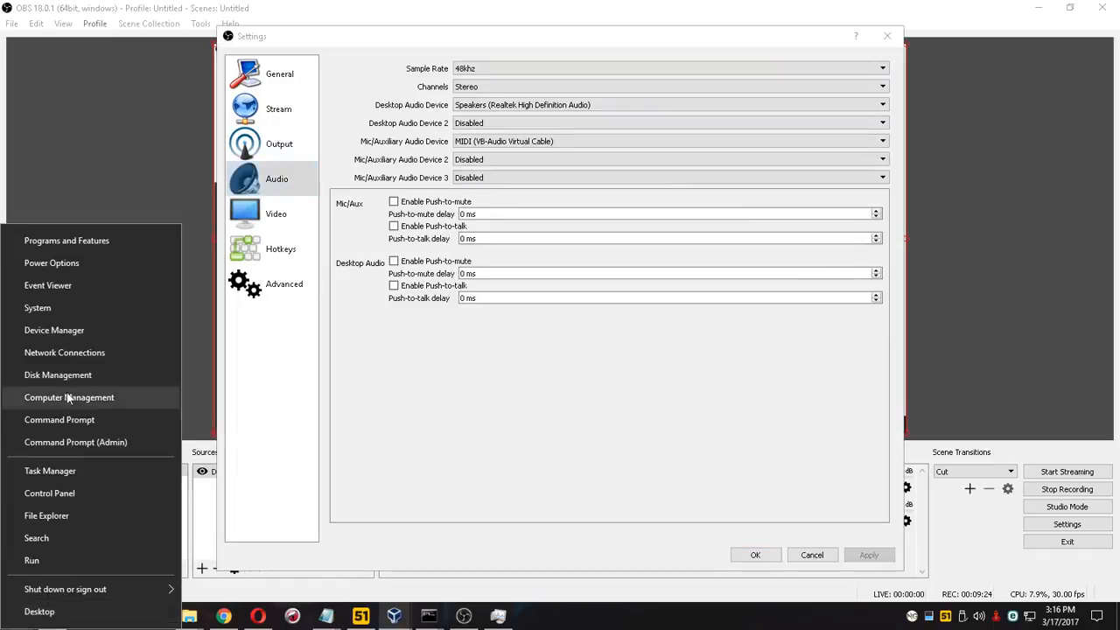
{"action": "left_click", "coordinate": [90, 333]}
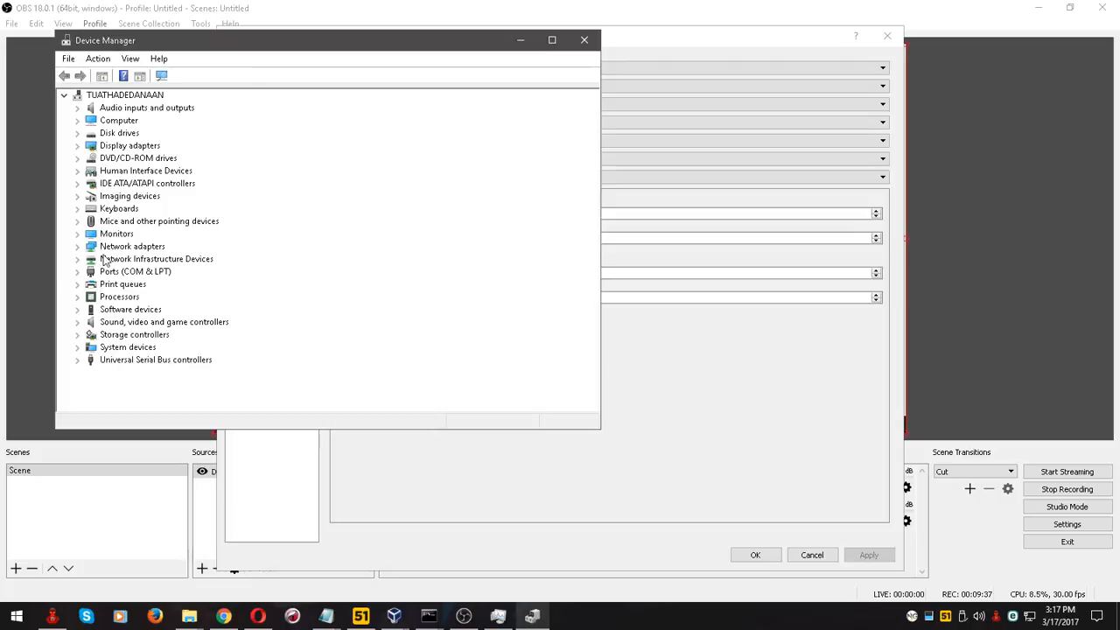
{"action": "left_click", "coordinate": [77, 322]}
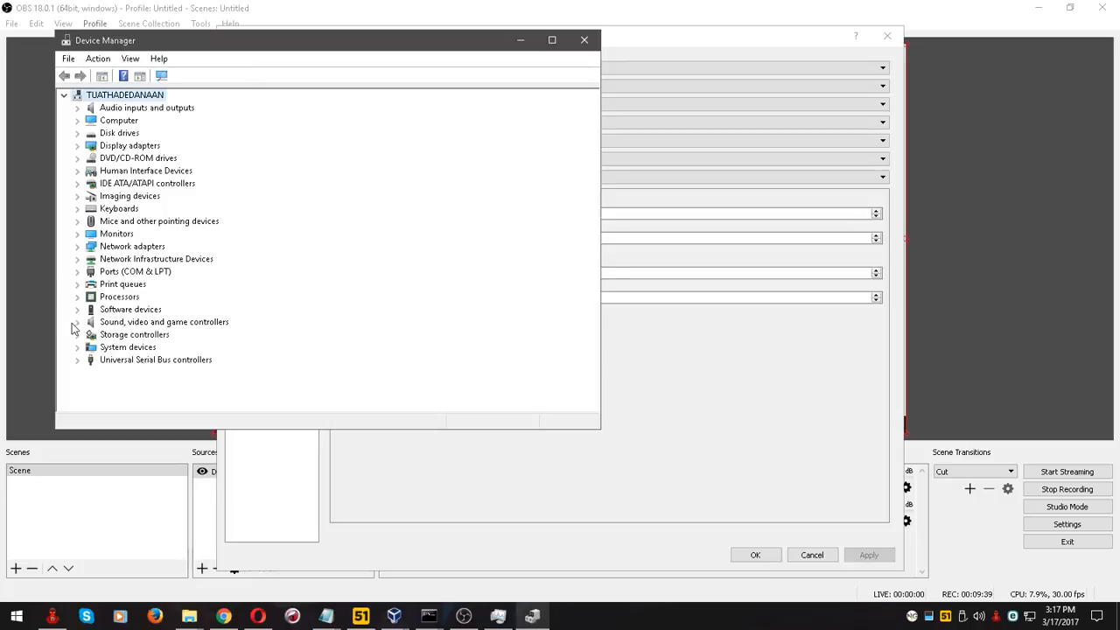
Examine the High Definition Audio Device and Realtek High Definition Audio entries among the sound controllers, and return to the OBS Audio settings
{"action": "left_click", "coordinate": [161, 374]}
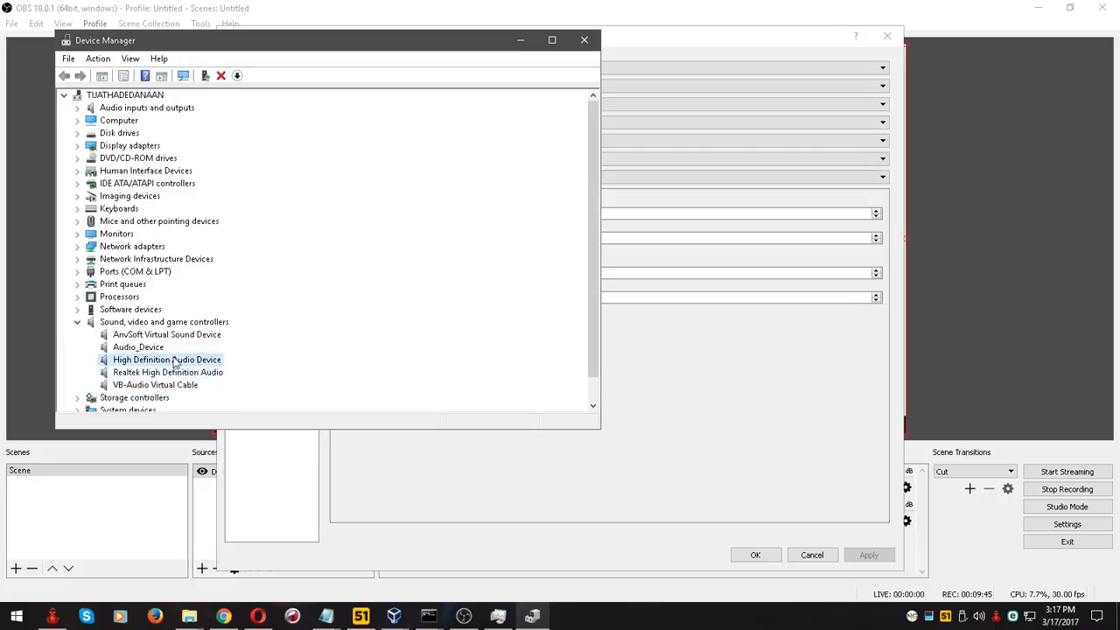
{"action": "left_click", "coordinate": [139, 361]}
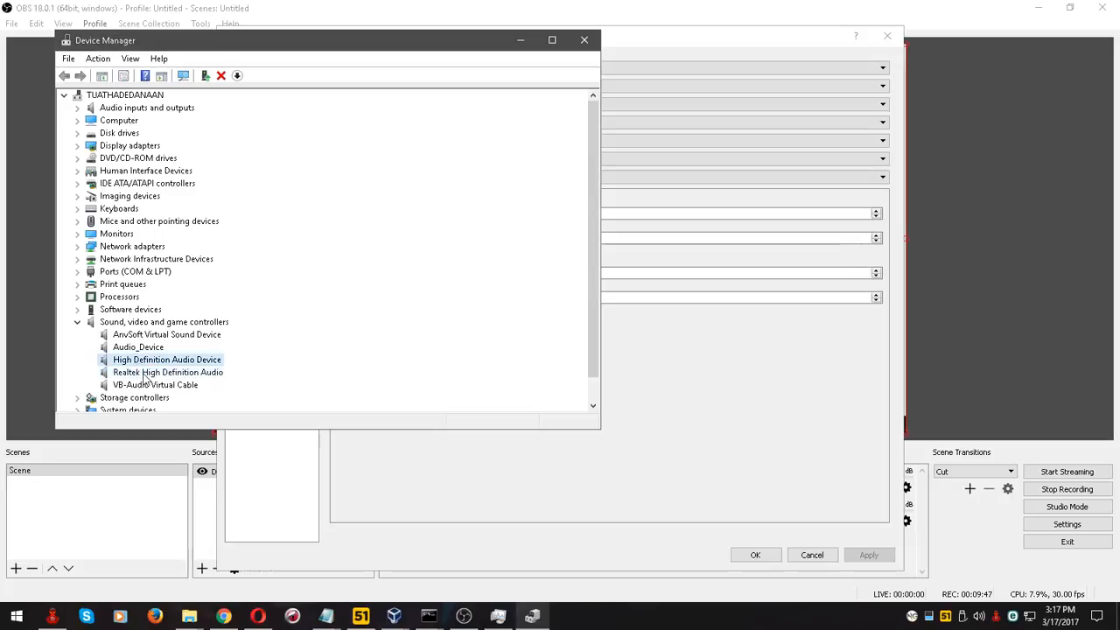
{"action": "left_click", "coordinate": [147, 372]}
{"action": "left_click", "coordinate": [149, 361]}
{"action": "left_click", "coordinate": [147, 373]}
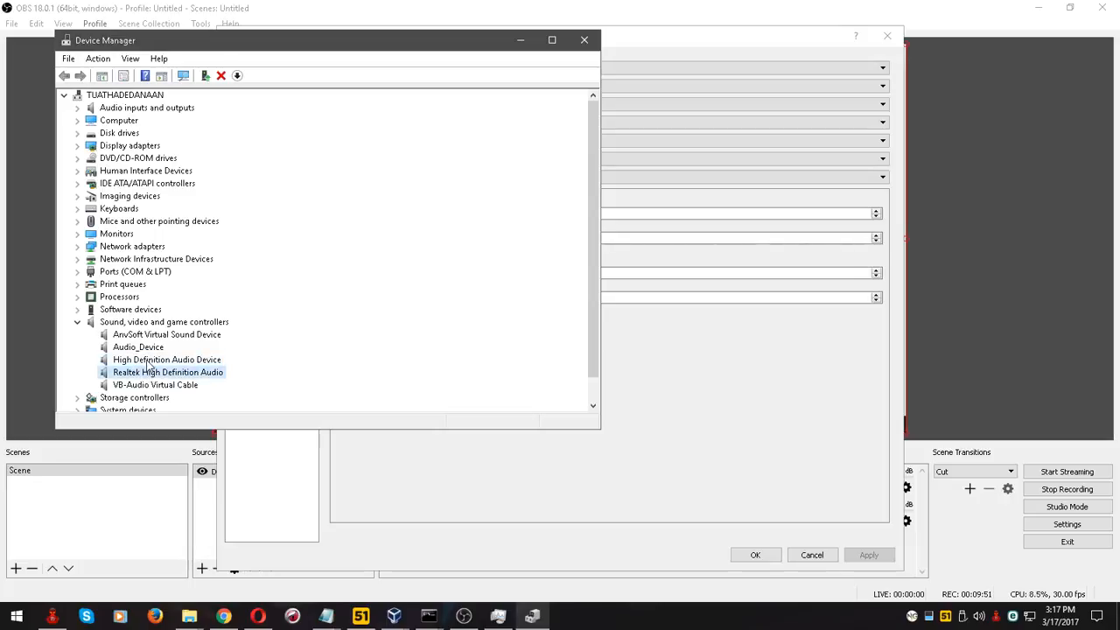
{"action": "left_click", "coordinate": [148, 362]}
{"action": "left_click", "coordinate": [153, 371]}
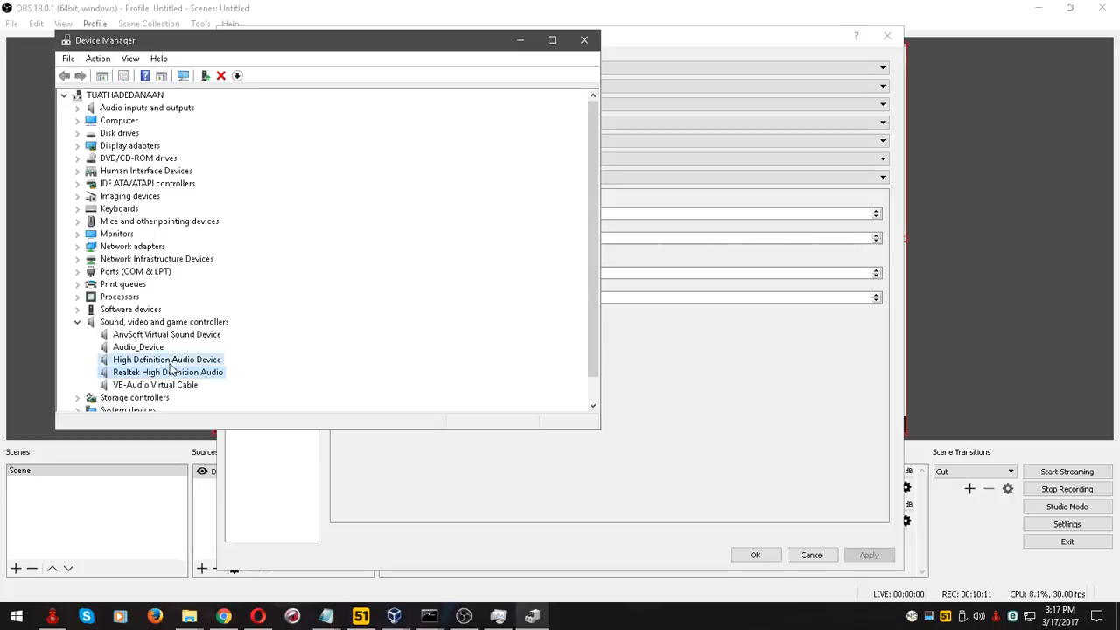
{"action": "left_click", "coordinate": [170, 361]}
{"action": "left_click", "coordinate": [172, 375]}
{"action": "left_click", "coordinate": [174, 360]}
{"action": "left_click", "coordinate": [519, 41]}
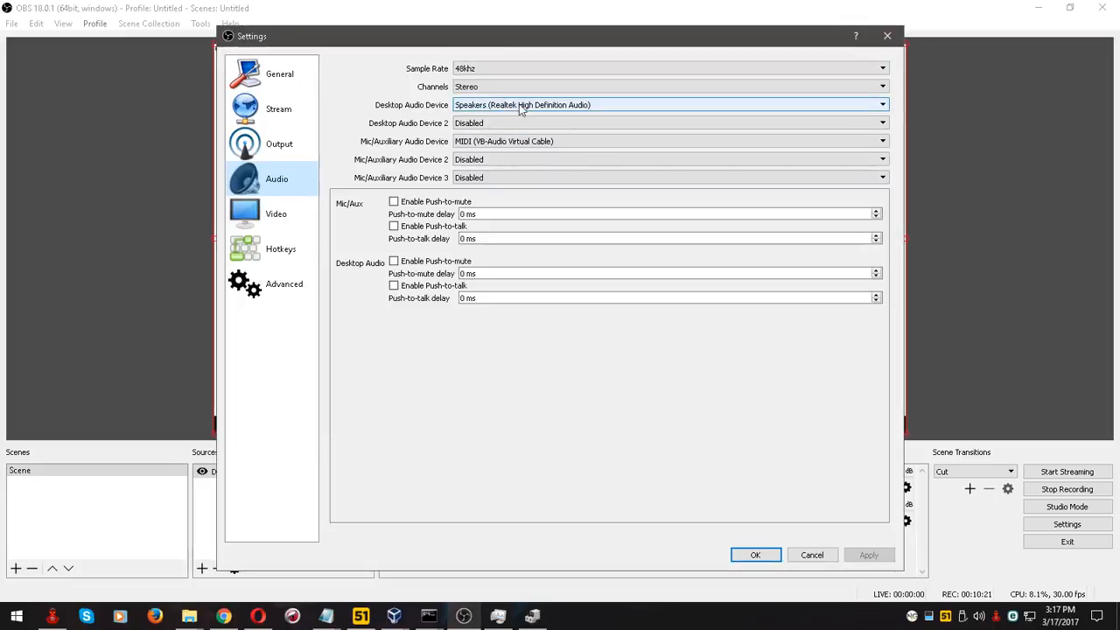
Review the devices available for Desktop Audio Device and Mic/Auxiliary Audio Device, keeping the current selections
{"action": "left_click", "coordinate": [521, 106]}
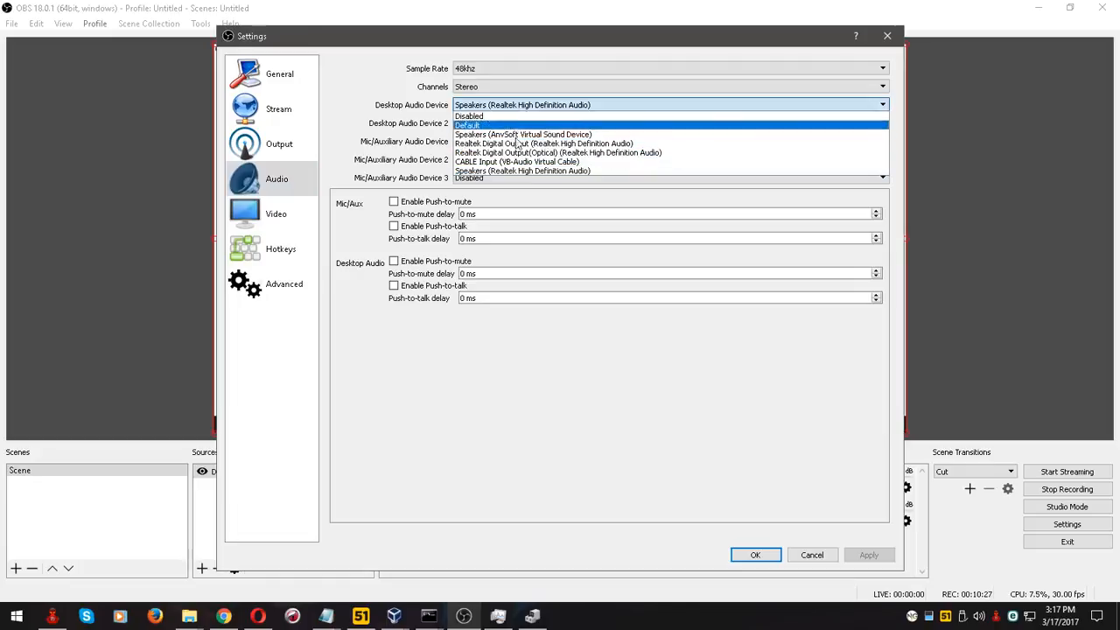
{"action": "left_click", "coordinate": [517, 353]}
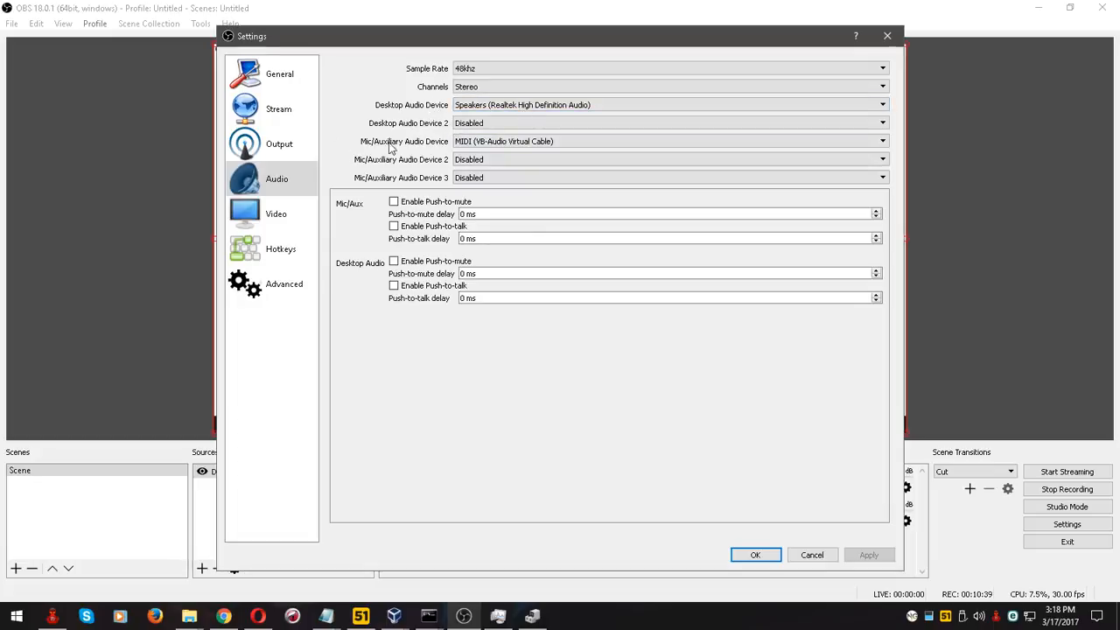
{"action": "left_click", "coordinate": [529, 143]}
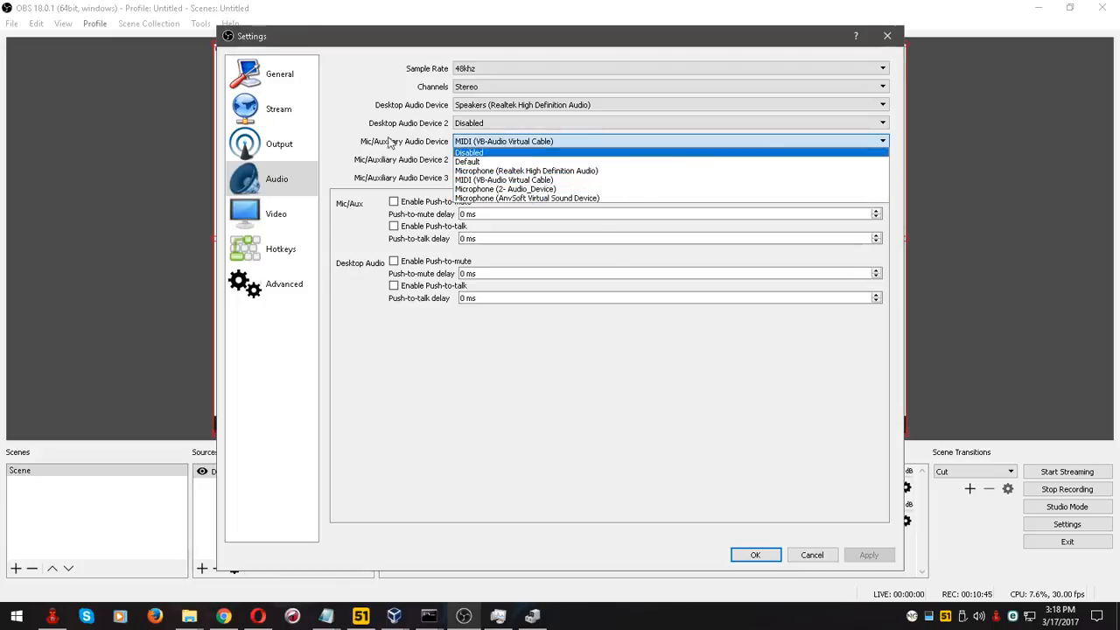
{"action": "left_click", "coordinate": [346, 127]}
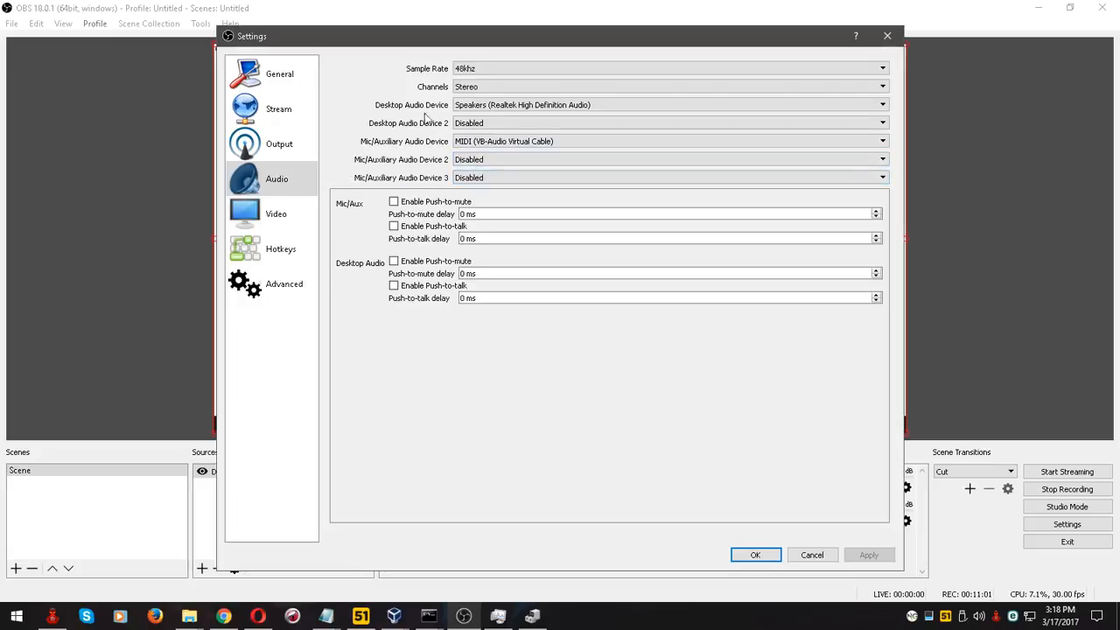
{"action": "left_click", "coordinate": [470, 145]}
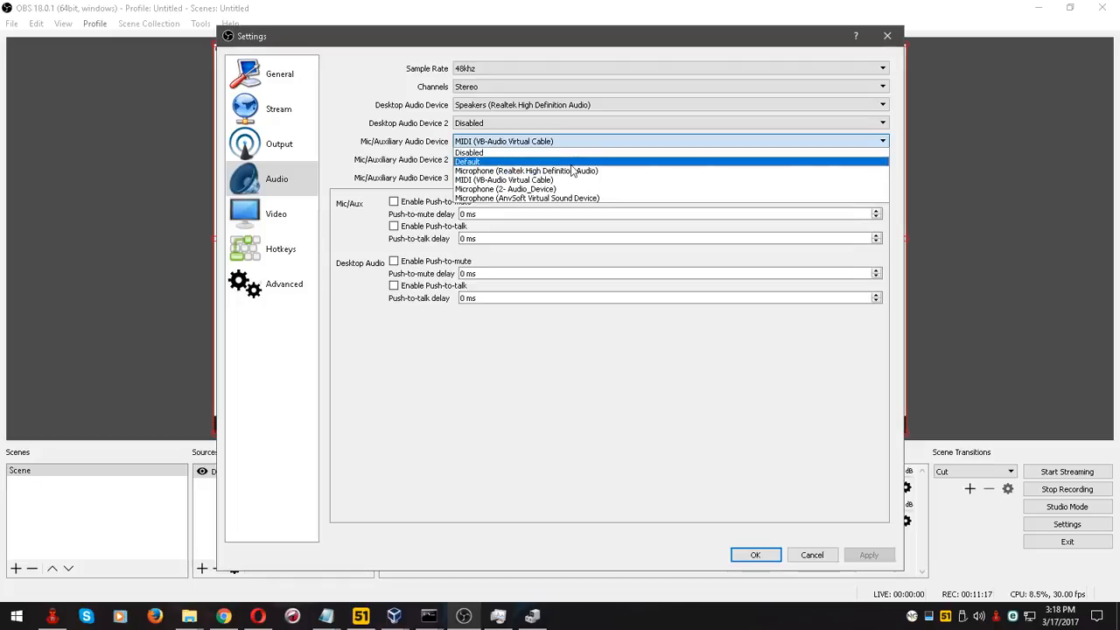
{"action": "left_click", "coordinate": [337, 98]}
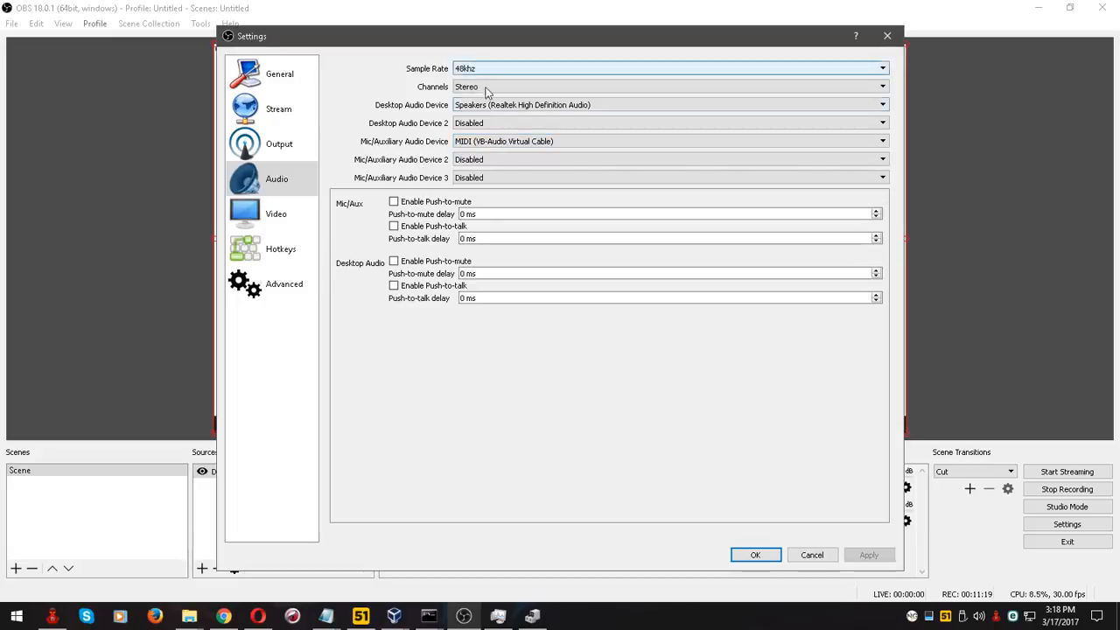
Review the Video, Hotkeys and Advanced pages of the OBS settings and close the settings
{"action": "left_click", "coordinate": [293, 229]}
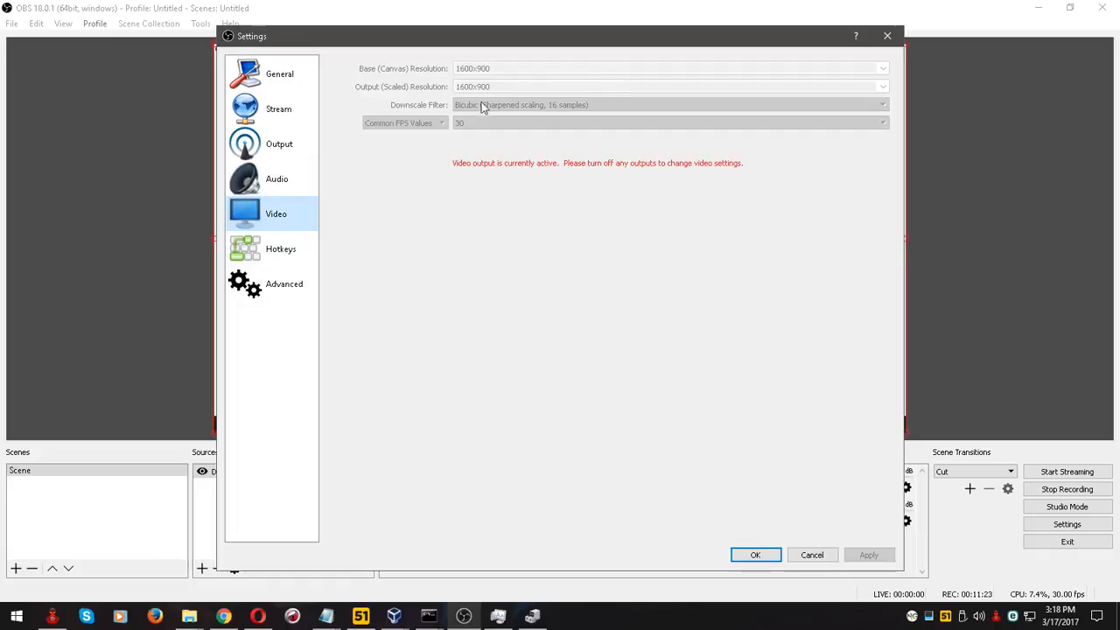
{"action": "left_click", "coordinate": [284, 261]}
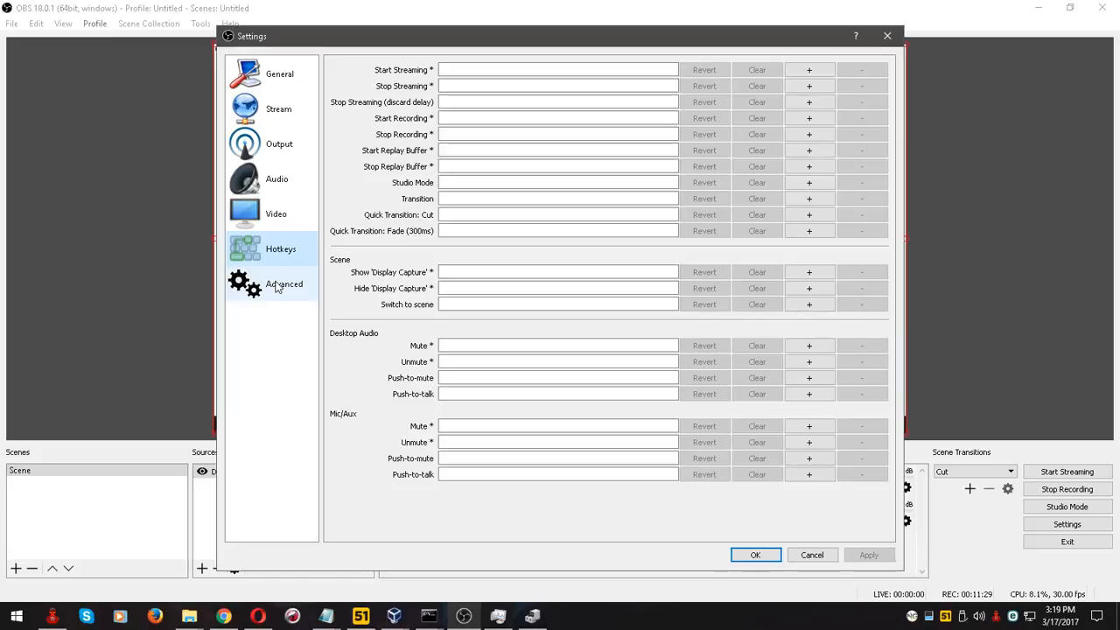
{"action": "left_click", "coordinate": [277, 289]}
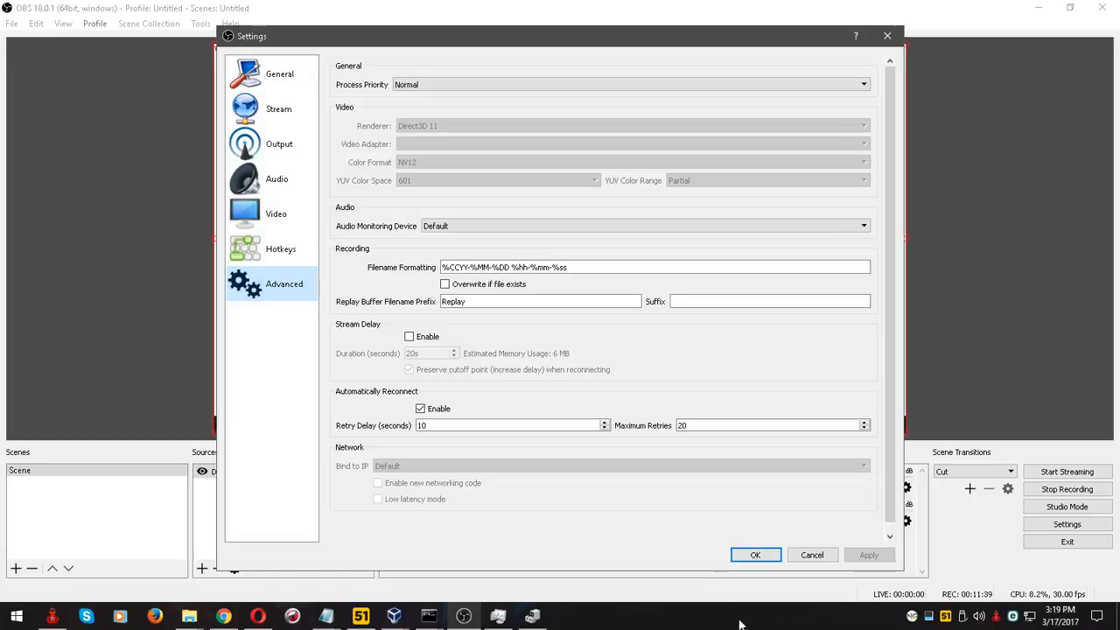
{"action": "left_click", "coordinate": [746, 555]}
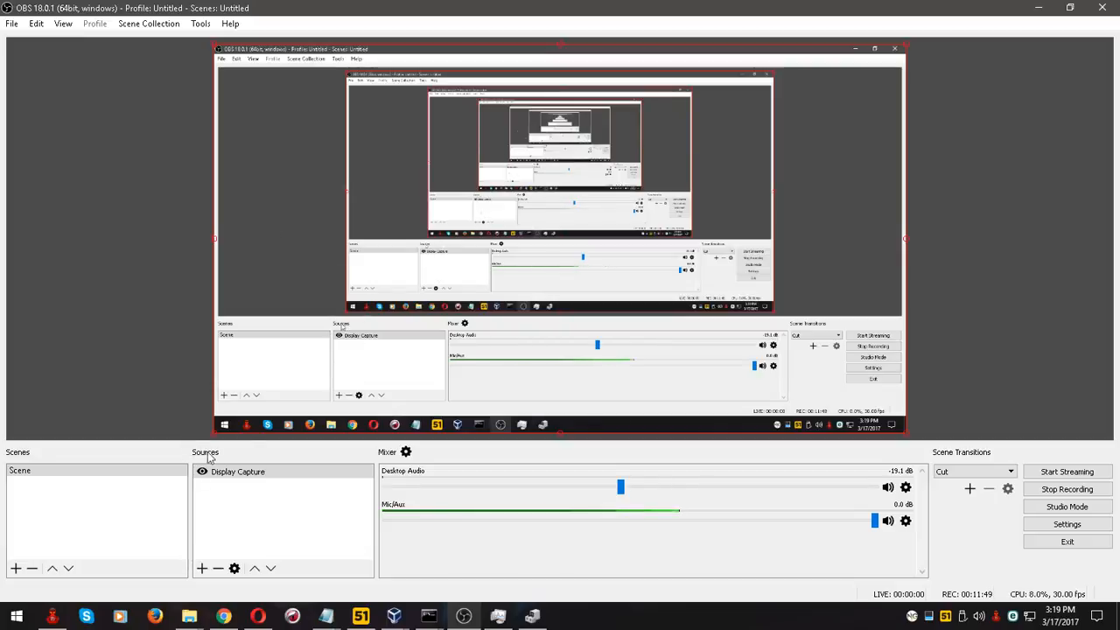
Look through the source types that can be added to the scene, including Display Capture, without adding one
{"action": "right_click", "coordinate": [281, 517]}
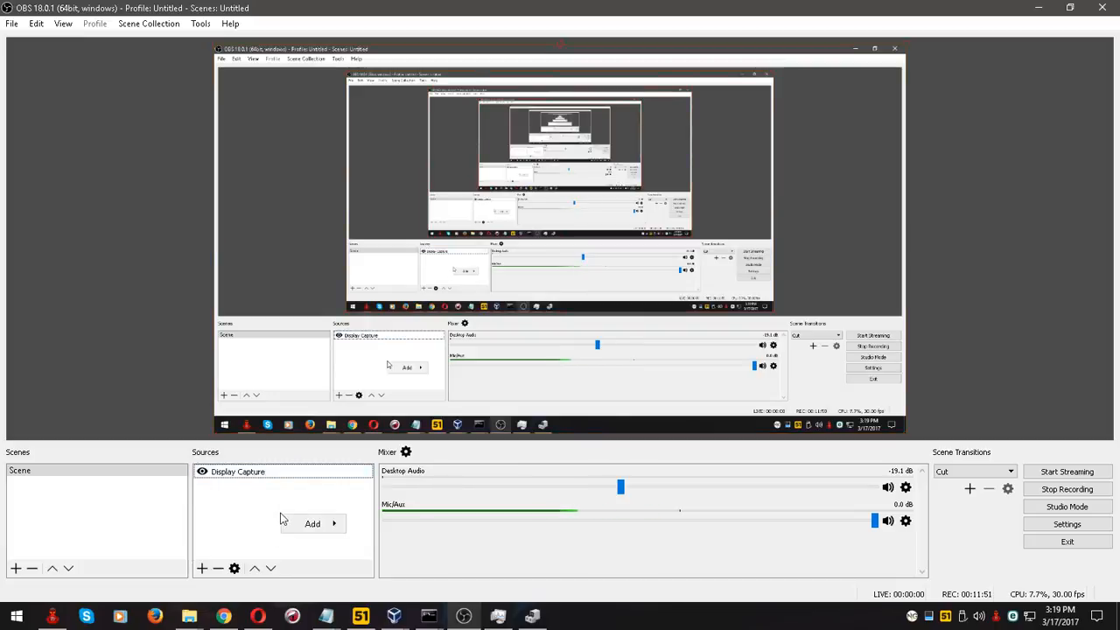
{"action": "left_click", "coordinate": [240, 530]}
{"action": "left_click", "coordinate": [202, 569]}
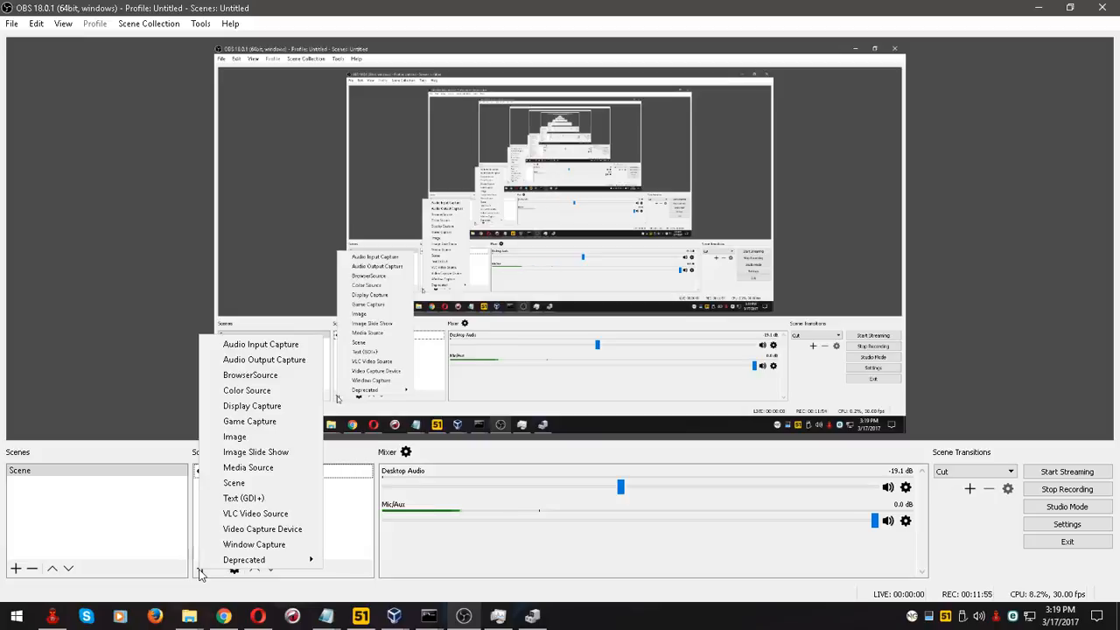
{"action": "left_click", "coordinate": [355, 560]}
{"action": "right_click", "coordinate": [323, 523]}
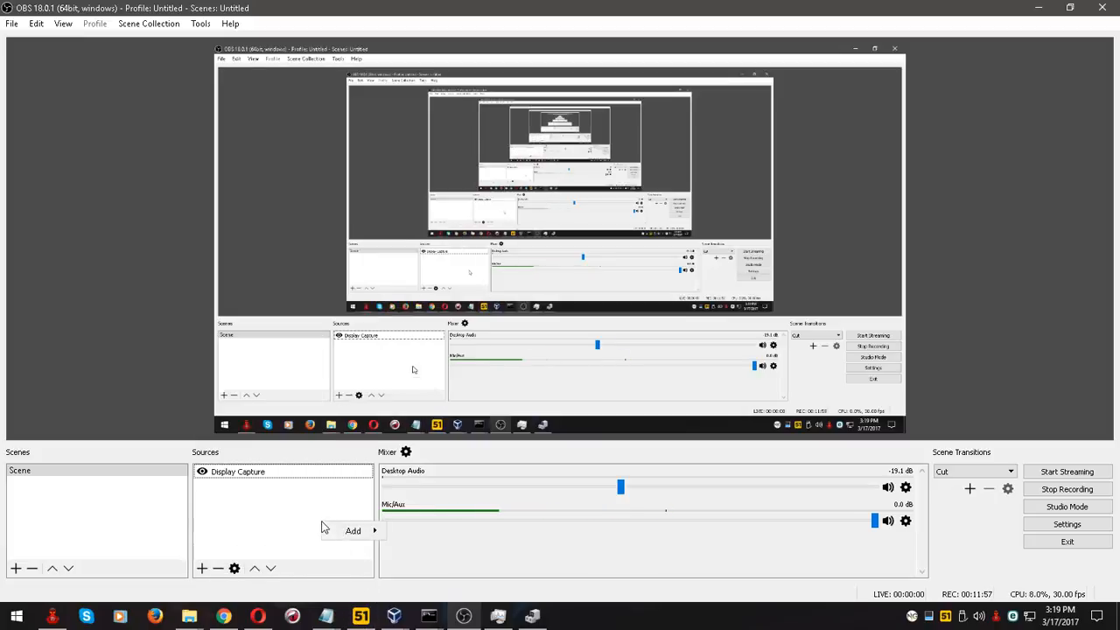
{"action": "mouse_move", "coordinate": [372, 538]}
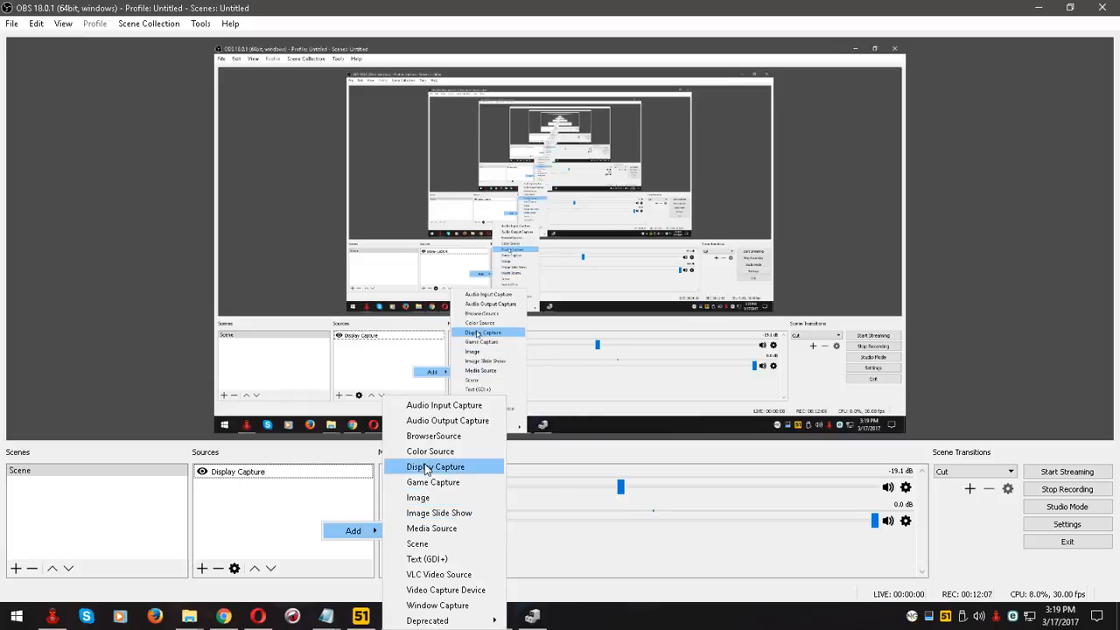
{"action": "left_click", "coordinate": [256, 526]}
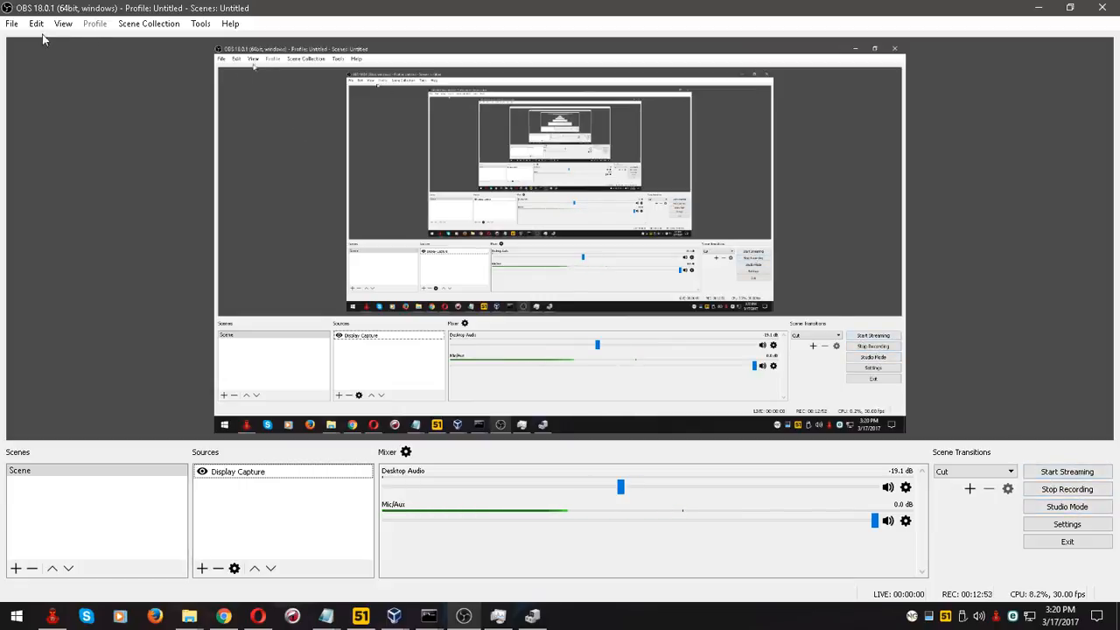
Reopen the OBS settings and check the recording path on the Output page
{"action": "left_click", "coordinate": [12, 23]}
{"action": "left_click", "coordinate": [44, 82]}
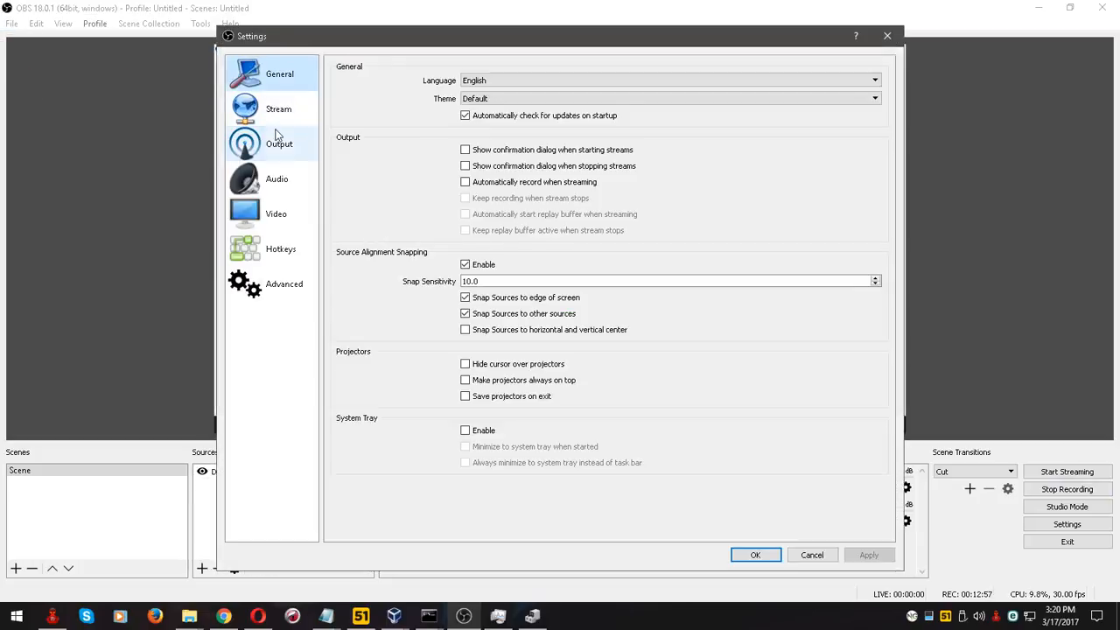
{"action": "left_click", "coordinate": [259, 150]}
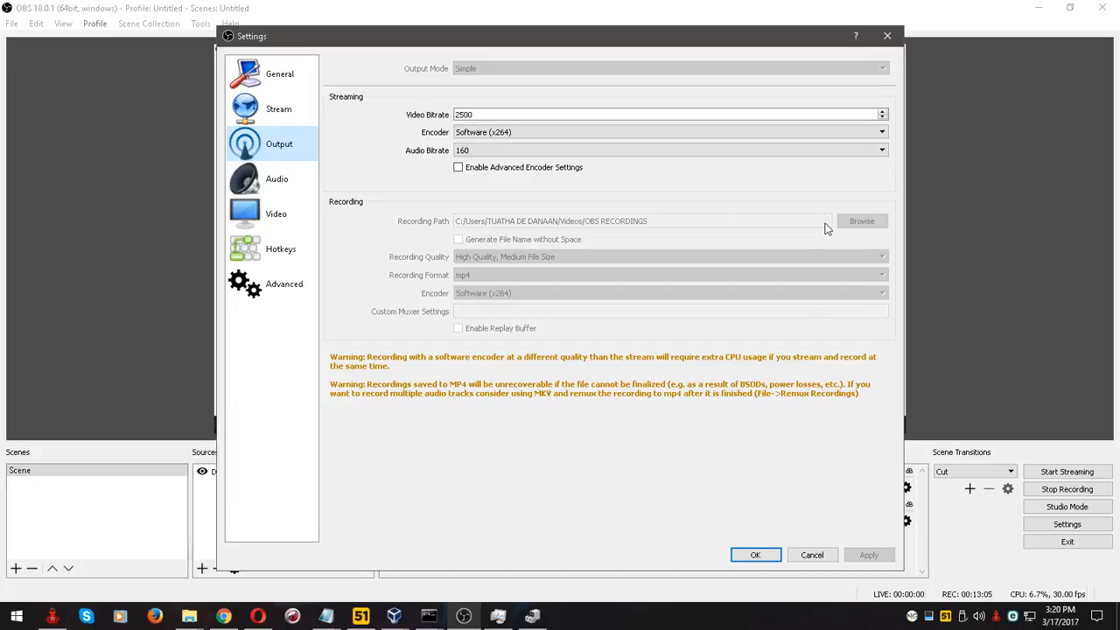
View the recordings saved in the OBS RECORDINGS folder in File Explorer, and return to OBS and close its settings
{"action": "left_click", "coordinate": [189, 615]}
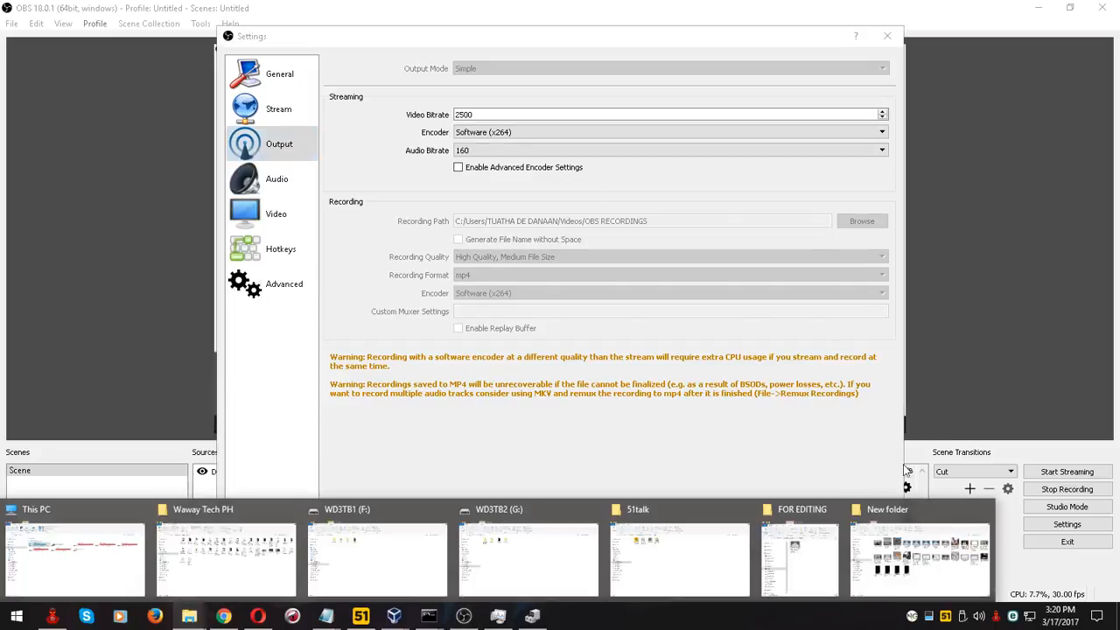
{"action": "left_click", "coordinate": [782, 538]}
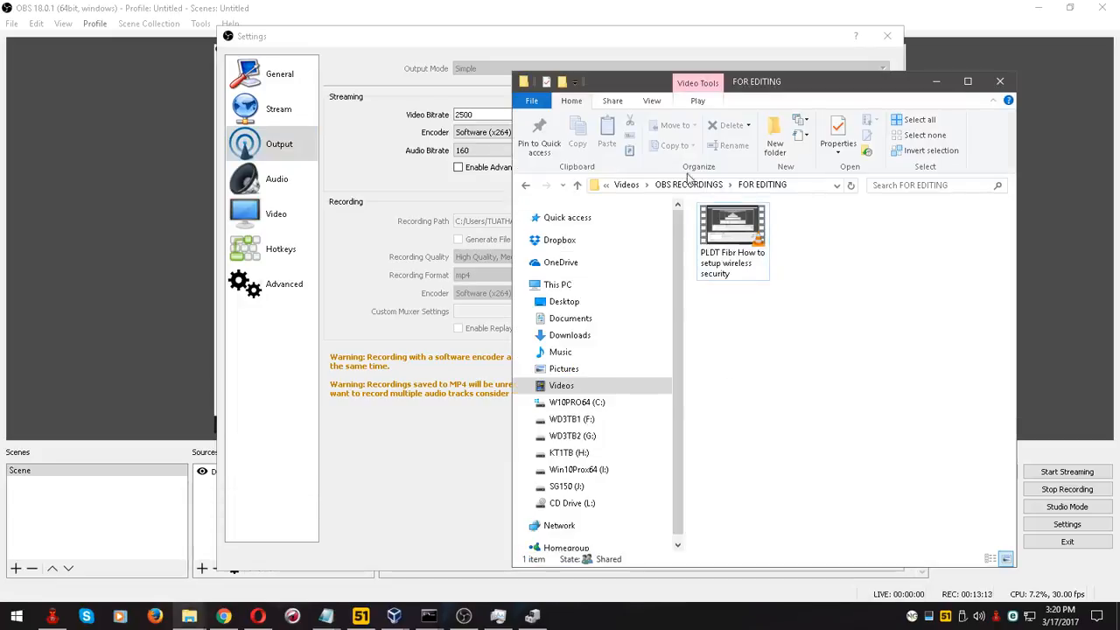
{"action": "left_click", "coordinate": [689, 185]}
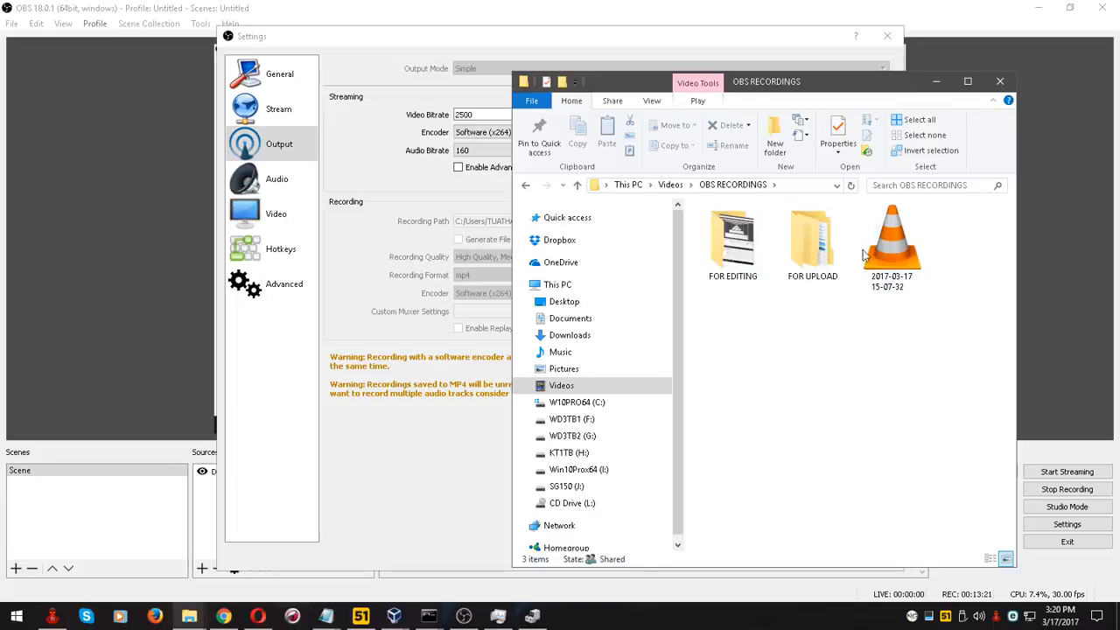
{"action": "left_click", "coordinate": [937, 82]}
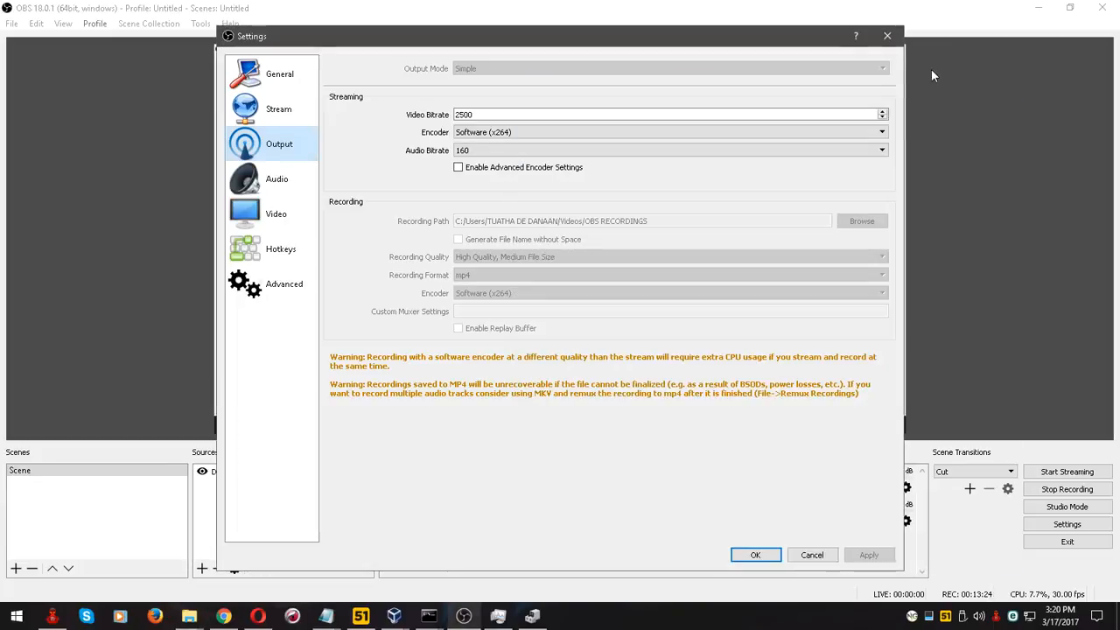
{"action": "left_click", "coordinate": [755, 555]}
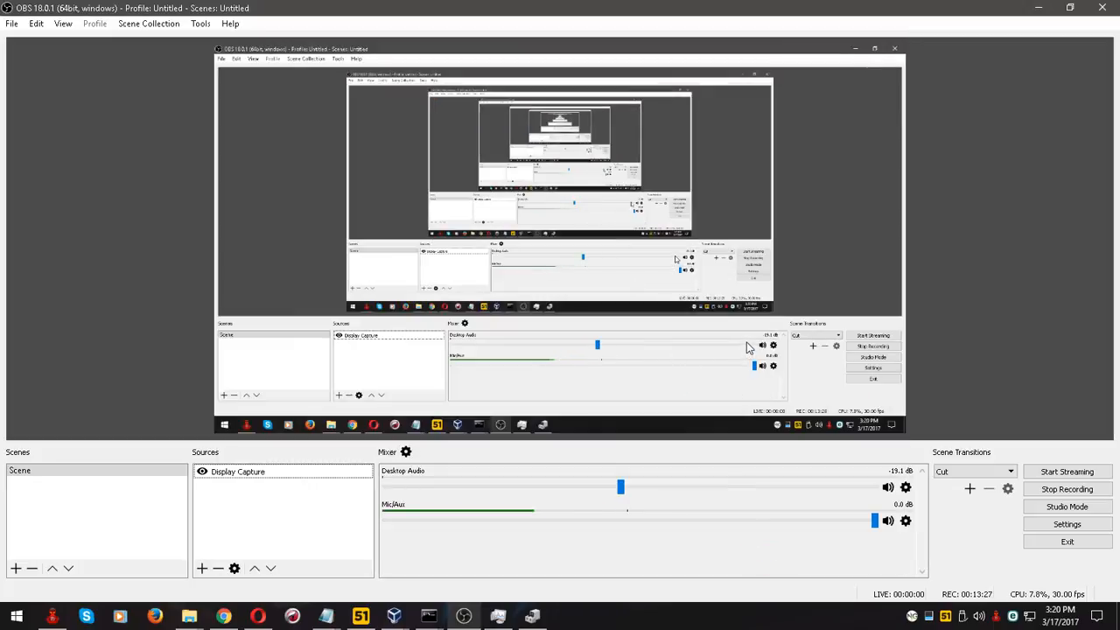